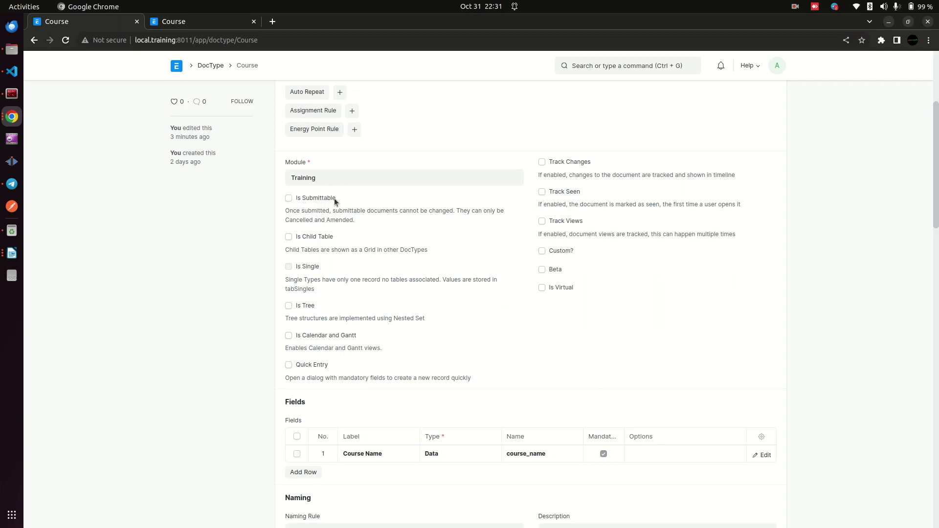
Enable Is Submittable on the Course DocType
{"action": "left_click", "coordinate": [261, 227]}
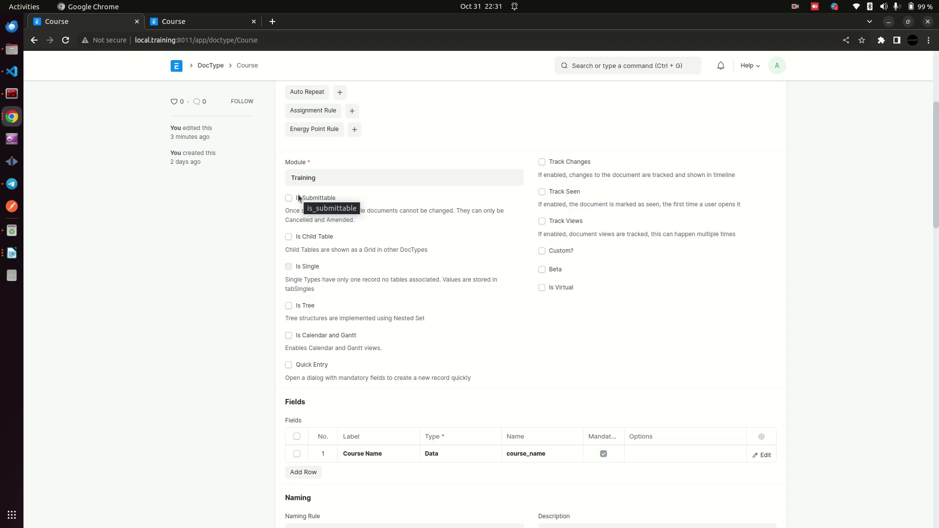
{"action": "left_click", "coordinate": [289, 198]}
{"action": "scroll", "coordinate": [254, 137], "scroll_direction": "up", "scroll_amount": 1}
Open the home page in a new browser tab, go to Sales Invoice and start a new invoice
{"action": "left_click", "coordinate": [198, 25]}
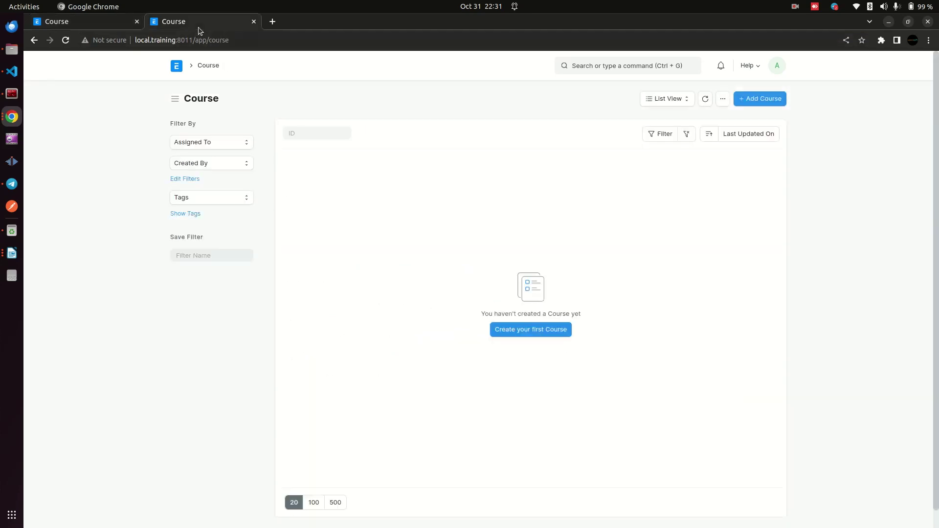
{"action": "right_click", "coordinate": [176, 64]}
{"action": "left_click", "coordinate": [237, 72]}
{"action": "left_click", "coordinate": [312, 24]}
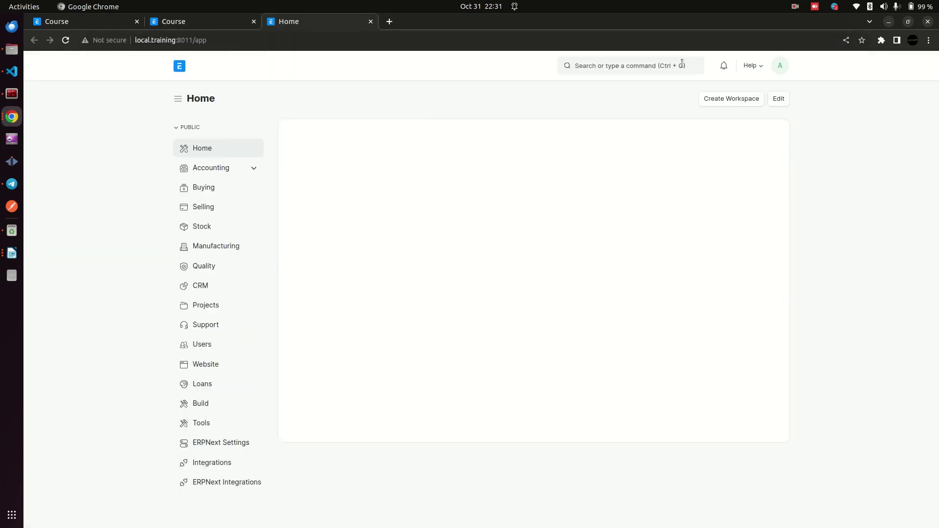
{"action": "left_click", "coordinate": [682, 63]}
{"action": "type", "text": "sales lnvoice"}
{"action": "left_click", "coordinate": [607, 89]}
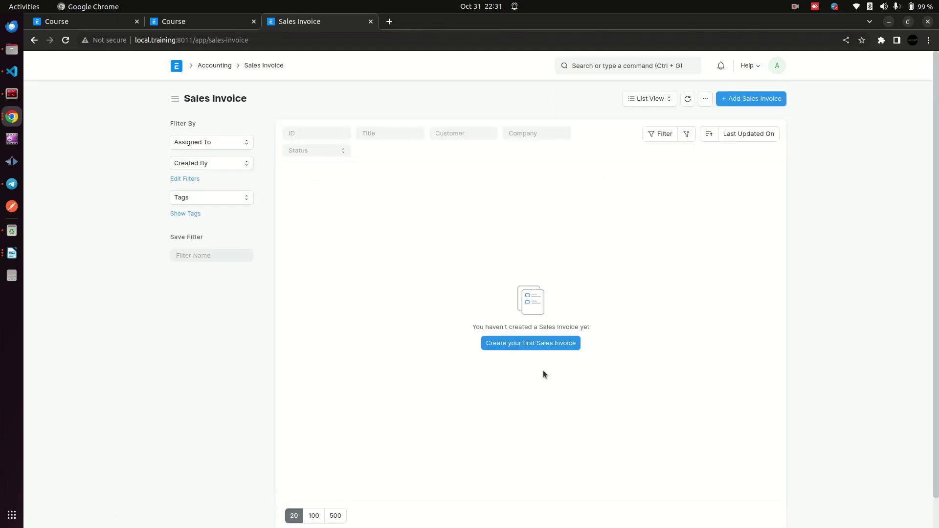
{"action": "left_click", "coordinate": [554, 344]}
Create and save a new invoice customer named Test Customer in the Commercial group, using the territory matching "ken"
{"action": "left_click", "coordinate": [236, 207]}
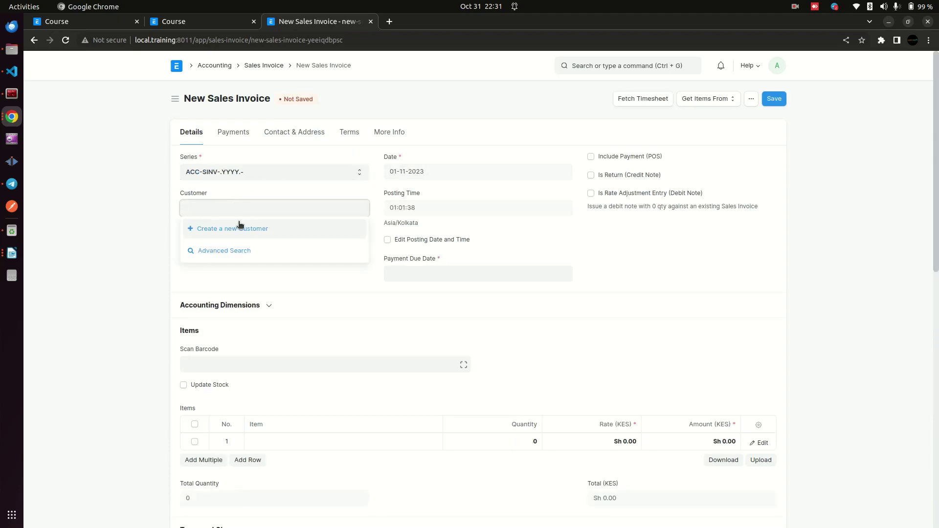
{"action": "left_click", "coordinate": [240, 228]}
{"action": "type", "text": "Test Customer"}
{"action": "key", "text": "Tab"}
{"action": "key", "text": "Tab"}
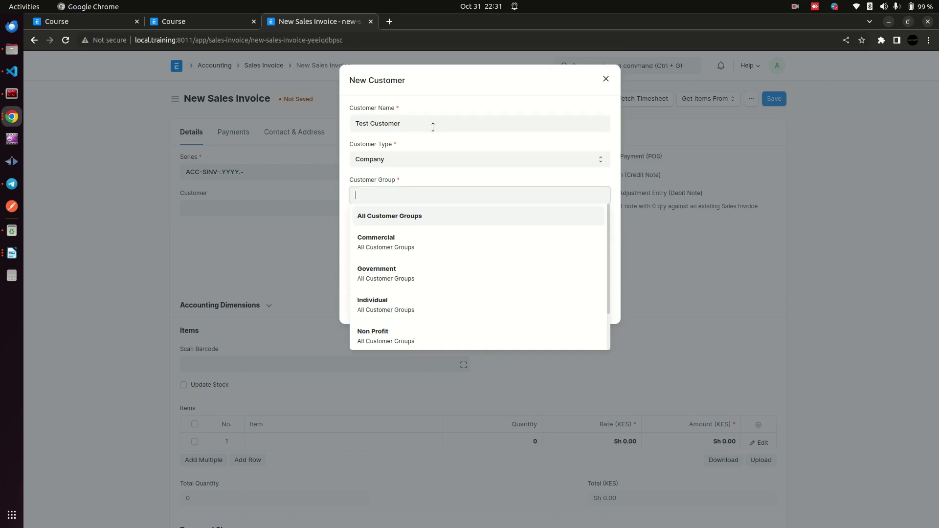
{"action": "left_click", "coordinate": [417, 242]}
{"action": "left_click", "coordinate": [407, 236]}
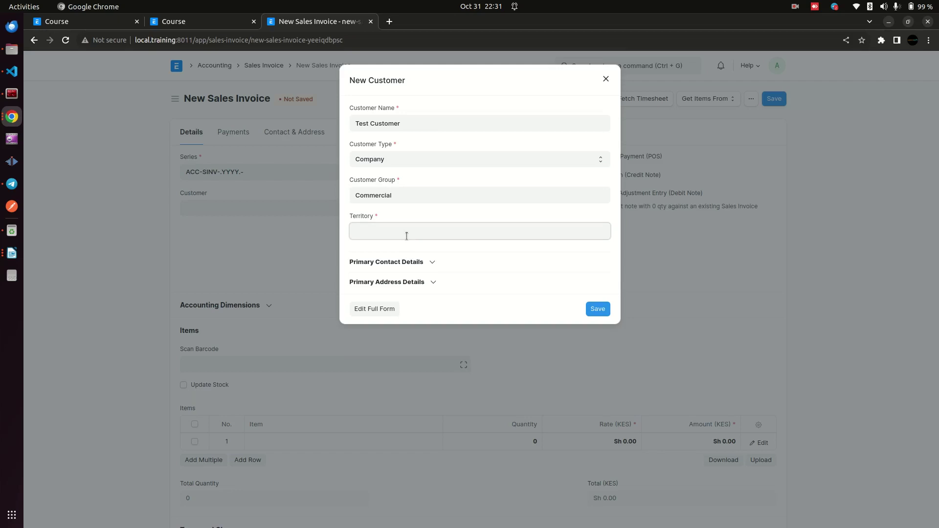
{"action": "type", "text": "ken"}
{"action": "left_click", "coordinate": [404, 254]}
{"action": "left_click", "coordinate": [598, 309]}
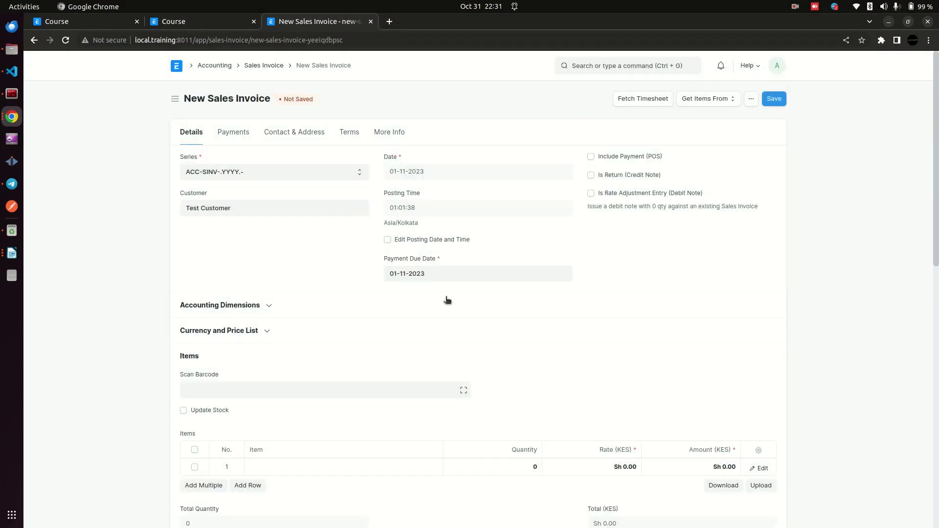
Start a new item for the first invoice row with code and name Test Item in the Products group
{"action": "scroll", "coordinate": [325, 372], "scroll_direction": "down", "scroll_amount": 3}
{"action": "left_click", "coordinate": [322, 353]}
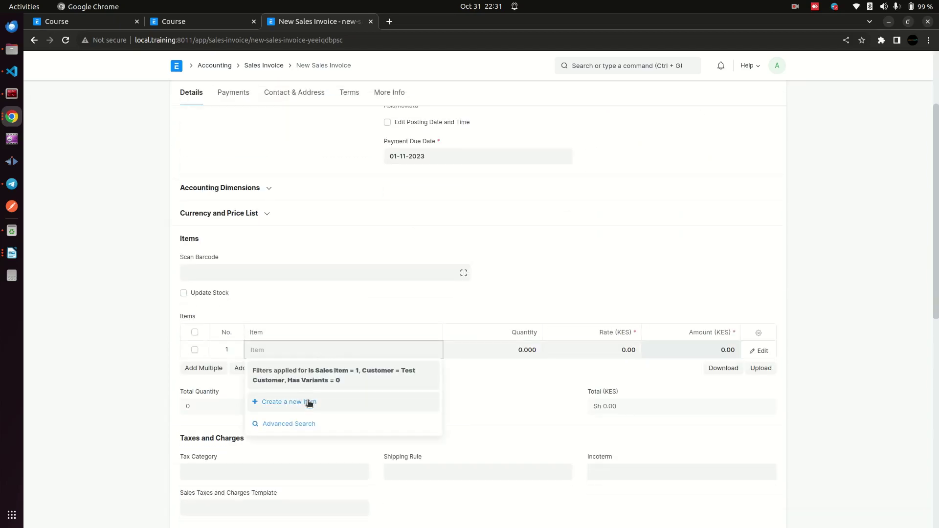
{"action": "left_click", "coordinate": [308, 400]}
{"action": "type", "text": "Test Item"}
{"action": "key", "text": "Tab"}
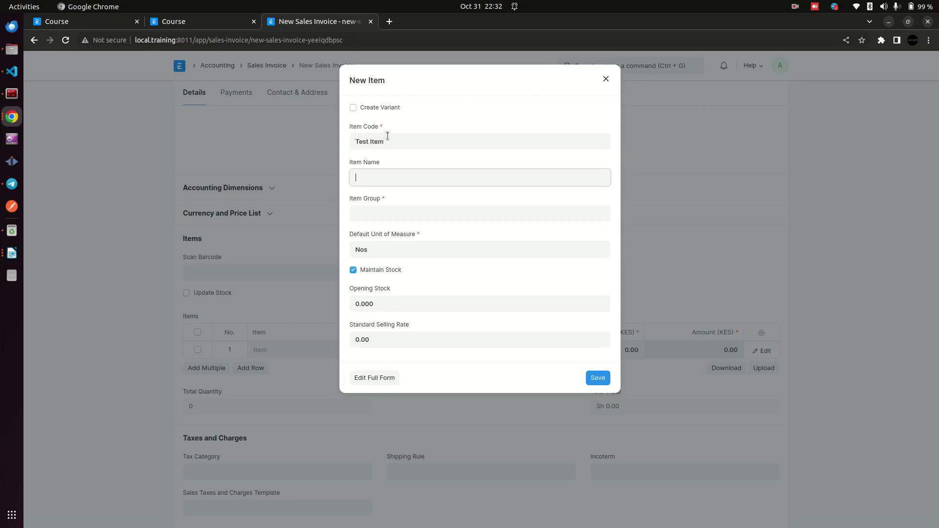
{"action": "type", "text": "test Item"}
{"action": "key", "text": "Tab"}
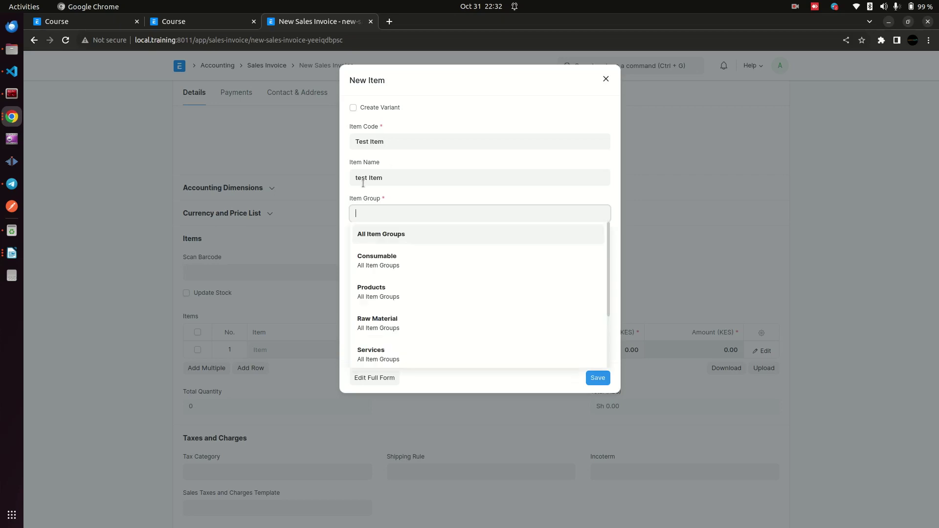
{"action": "left_click", "coordinate": [349, 179]}
{"action": "left_click", "coordinate": [371, 210]}
{"action": "left_click", "coordinate": [392, 292]}
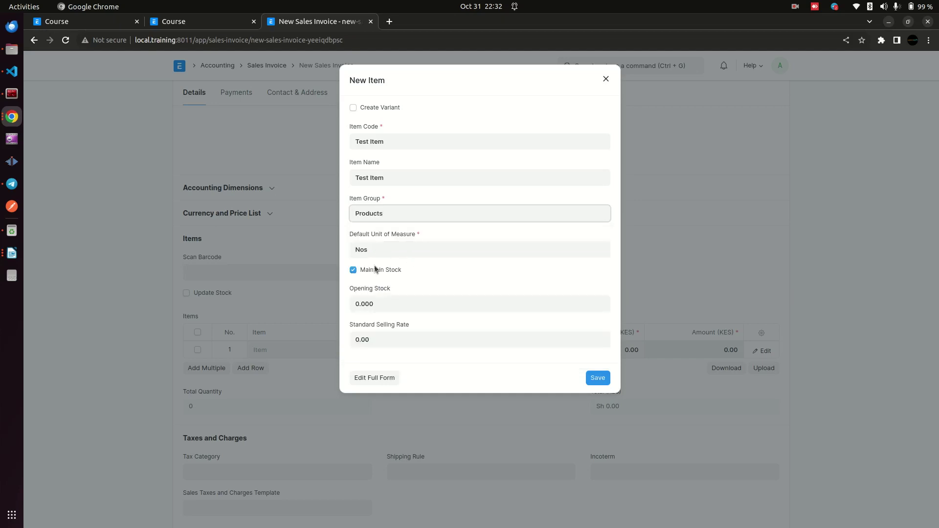
Set the item's opening stock to 1,000 and standard selling rate to 10, and save the item
{"action": "left_click", "coordinate": [370, 305]}
{"action": "type", "text": "1,000"}
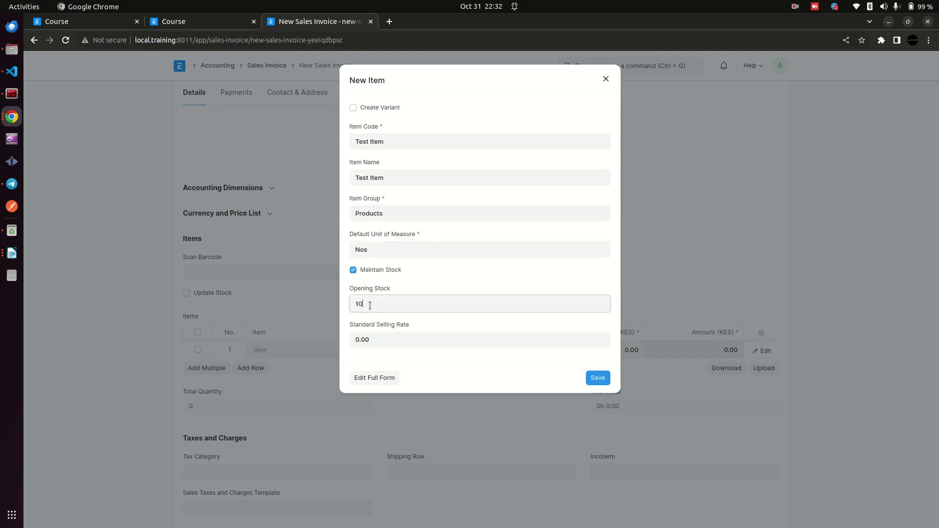
{"action": "left_click", "coordinate": [386, 336]}
{"action": "type", "text": "10"}
{"action": "left_click", "coordinate": [594, 383]}
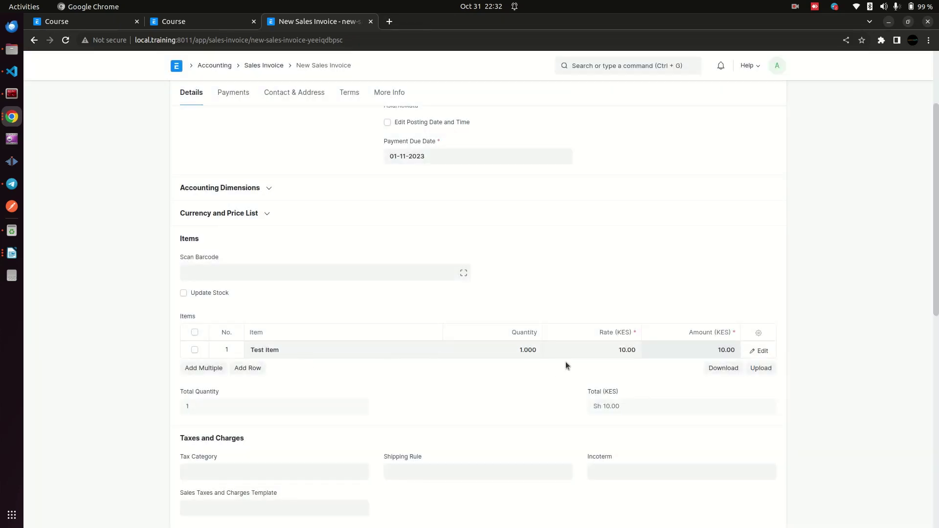
Save the new sales invoice as a draft
{"action": "scroll", "coordinate": [566, 366], "scroll_direction": "up", "scroll_amount": 3}
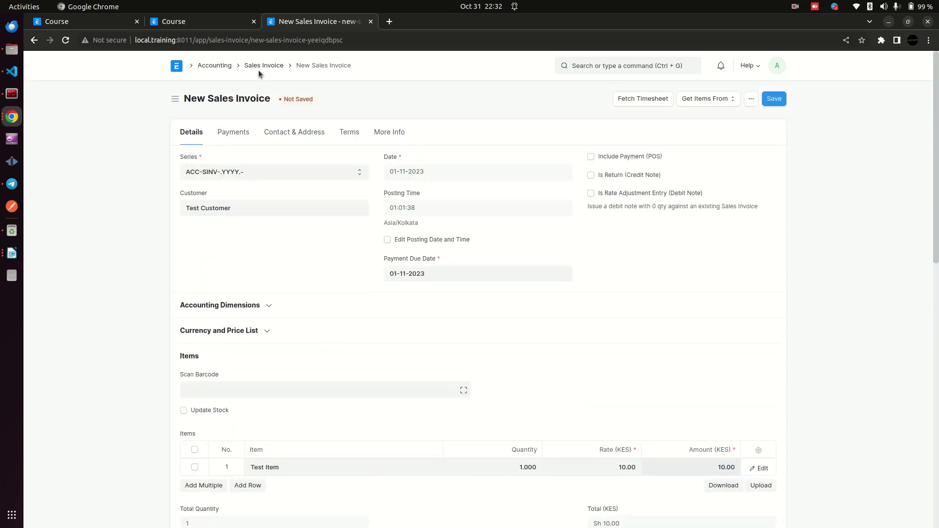
{"action": "left_click", "coordinate": [775, 100]}
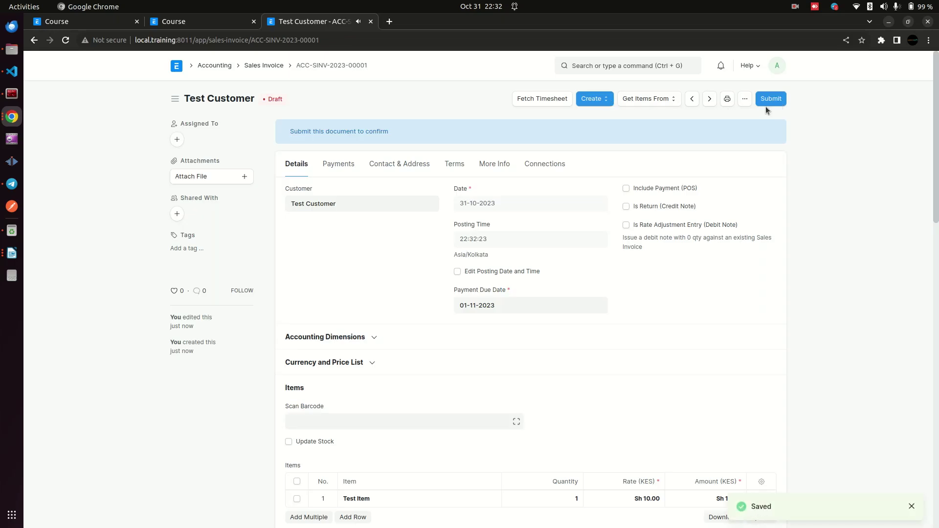
Reload the Course list in its browser tab, then create and save a course named Test Course
{"action": "left_click", "coordinate": [168, 22]}
{"action": "right_click", "coordinate": [130, 199]}
{"action": "left_click", "coordinate": [157, 236]}
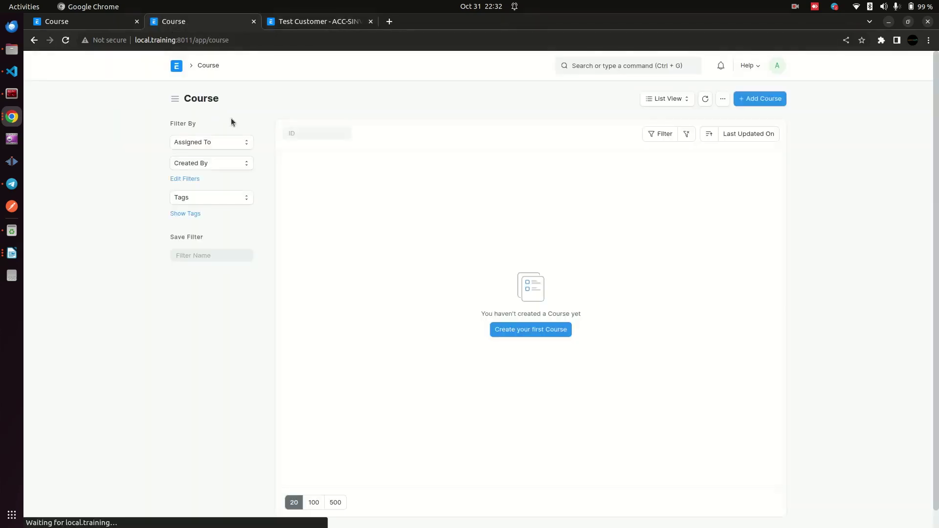
{"action": "left_click", "coordinate": [533, 329]}
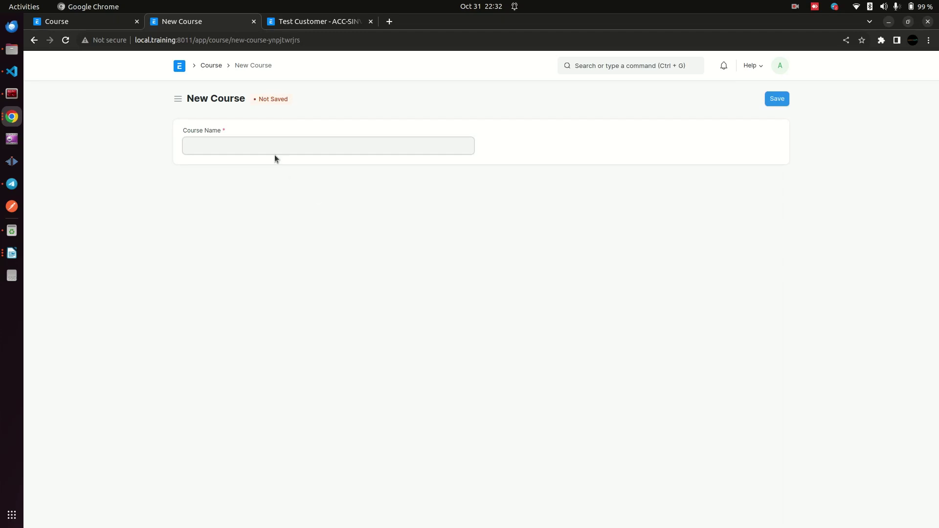
{"action": "type", "text": "Test Course"}
{"action": "left_click", "coordinate": [775, 98]}
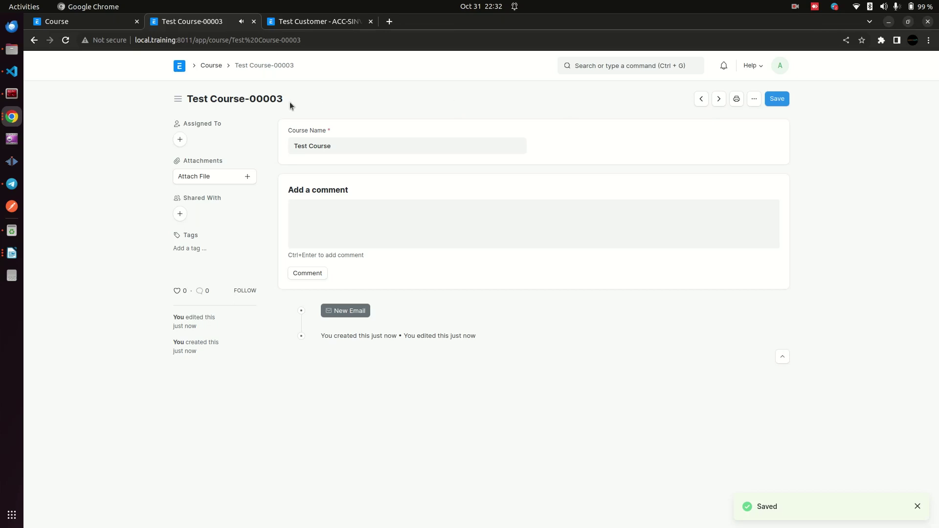
Examine the title and available actions of the saved Test Course record
{"action": "left_click_drag", "start_coordinate": [296, 104], "coordinate": [235, 65]}
{"action": "left_click", "coordinate": [389, 107]}
{"action": "left_click", "coordinate": [777, 101]}
Return to the Test Customer invoice and examine its document status, submit action and editable item row
{"action": "left_click", "coordinate": [349, 25]}
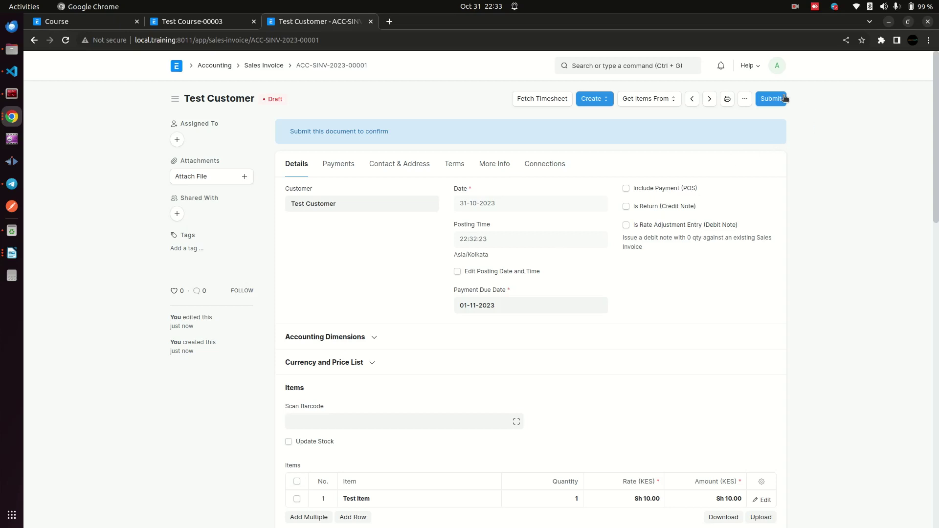
{"action": "scroll", "coordinate": [428, 284], "scroll_direction": "down", "scroll_amount": 4}
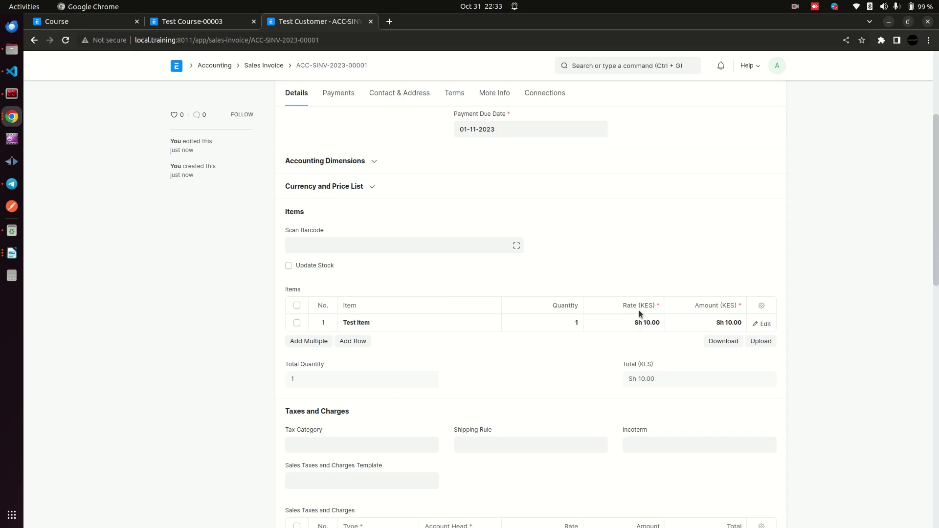
{"action": "scroll", "coordinate": [639, 310], "scroll_direction": "up", "scroll_amount": 4}
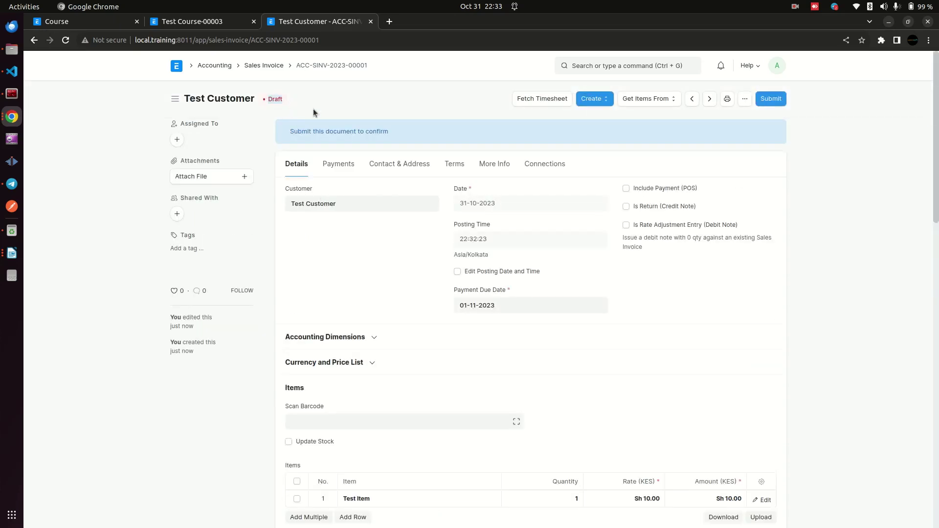
{"action": "scroll", "coordinate": [530, 238], "scroll_direction": "down", "scroll_amount": 4}
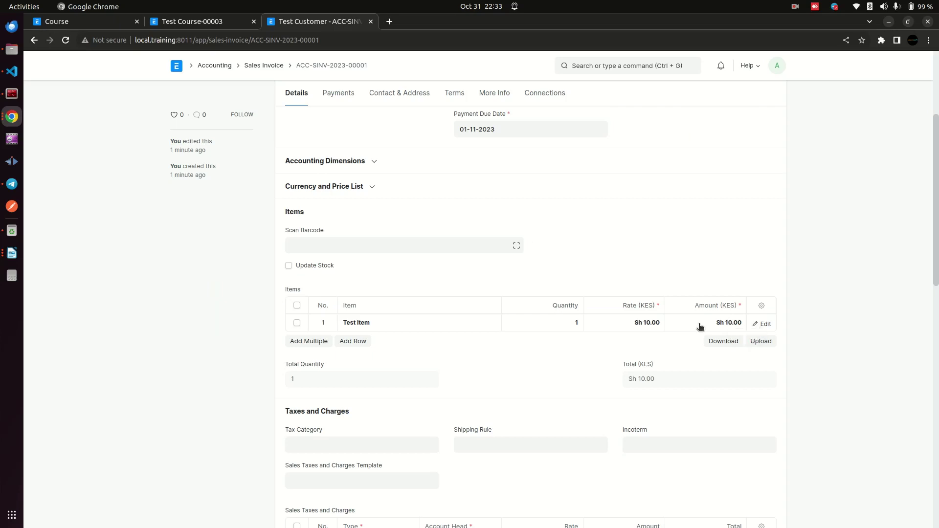
{"action": "left_click", "coordinate": [645, 324]}
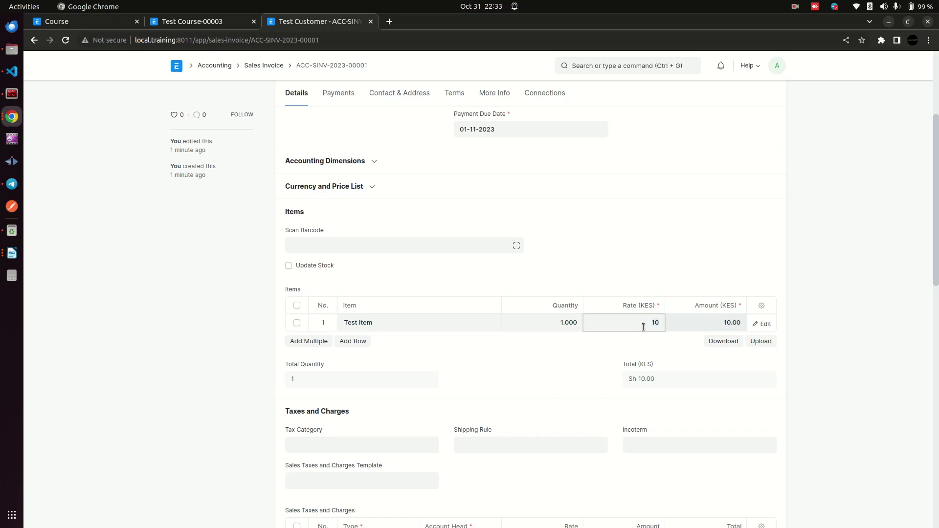
{"action": "scroll", "coordinate": [820, 272], "scroll_direction": "up", "scroll_amount": 4}
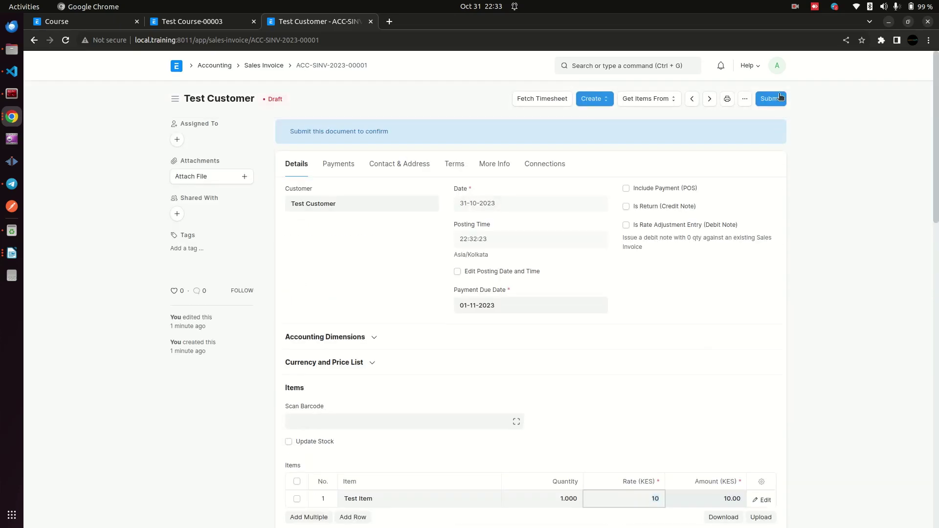
{"action": "left_click", "coordinate": [827, 166]}
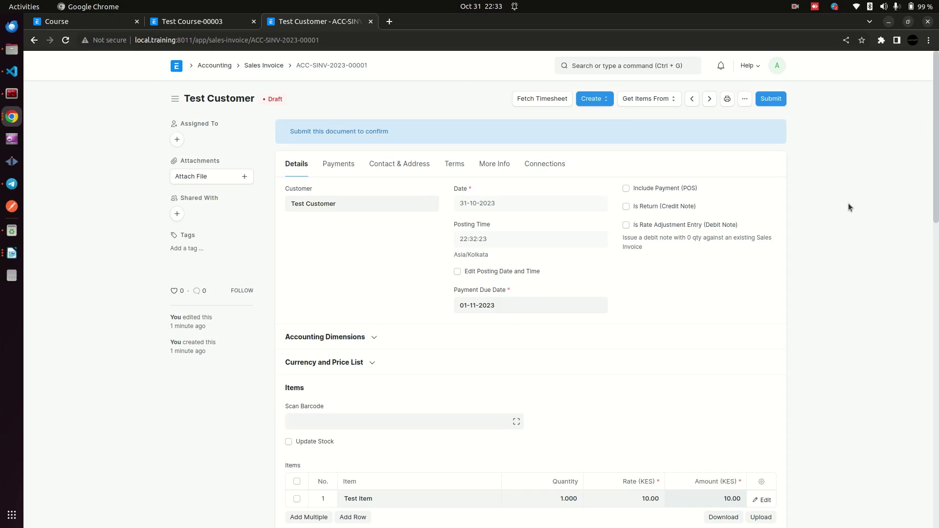
Set the Test Item rate to 12 on the draft invoice and save it
{"action": "scroll", "coordinate": [732, 263], "scroll_direction": "down", "scroll_amount": 3}
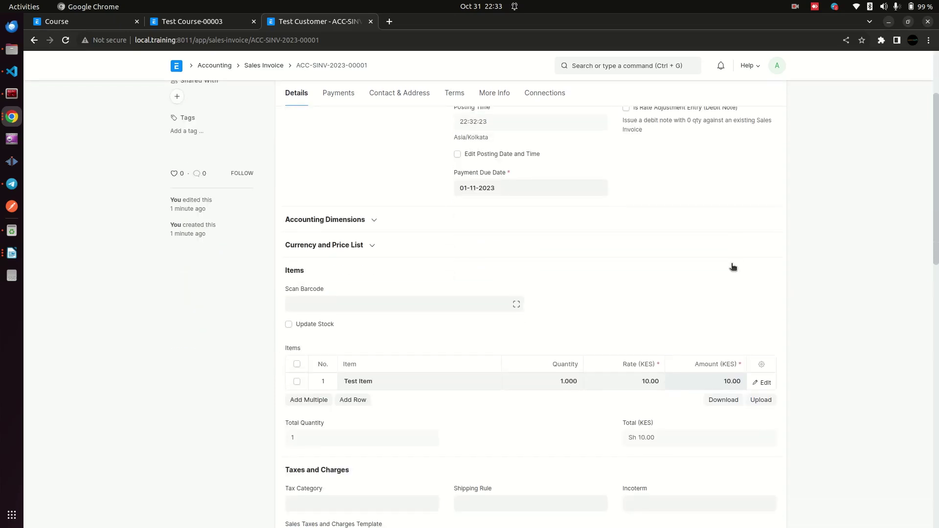
{"action": "left_click", "coordinate": [617, 382]}
{"action": "key", "text": "BackSpace"}
{"action": "type", "text": "2"}
{"action": "left_click", "coordinate": [816, 351]}
{"action": "scroll", "coordinate": [802, 273], "scroll_direction": "up", "scroll_amount": 3}
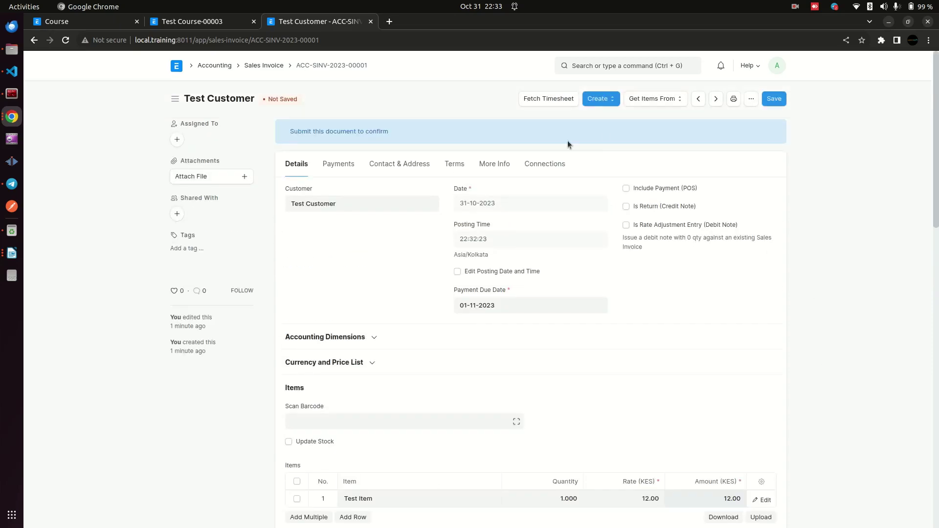
{"action": "left_click", "coordinate": [773, 99]}
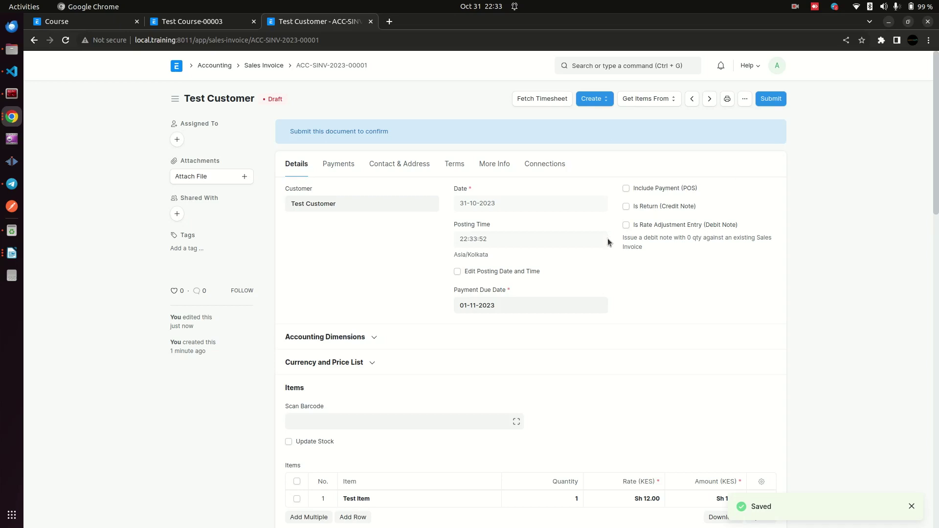
Set the Test Item quantity to 7 on the draft invoice and save it
{"action": "scroll", "coordinate": [580, 325], "scroll_direction": "down", "scroll_amount": 3}
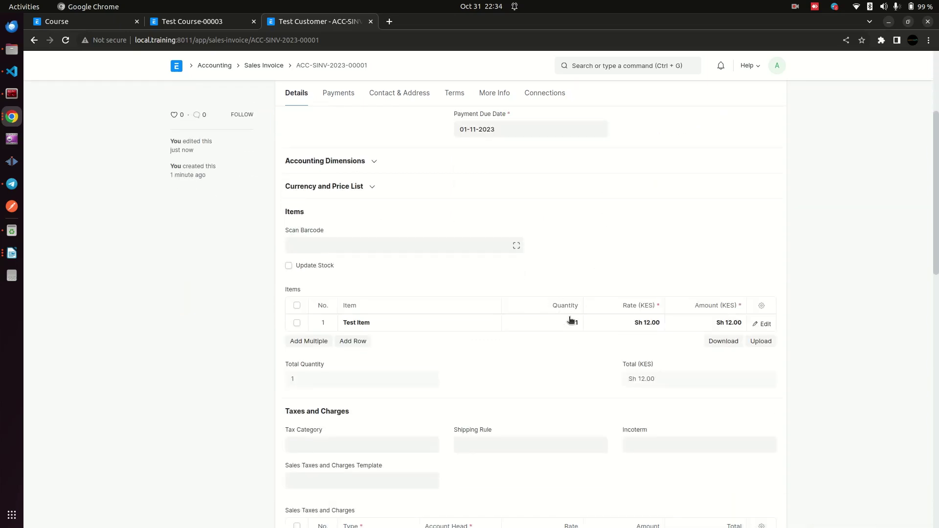
{"action": "left_click", "coordinate": [571, 319]}
{"action": "double_click", "coordinate": [569, 326]}
{"action": "type", "text": "7"}
{"action": "left_click", "coordinate": [812, 233]}
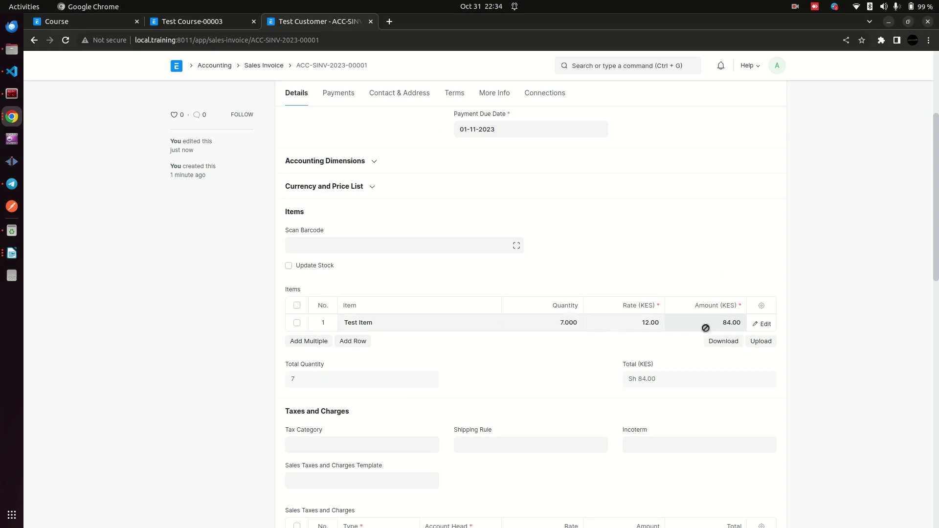
{"action": "scroll", "coordinate": [479, 181], "scroll_direction": "up", "scroll_amount": 4}
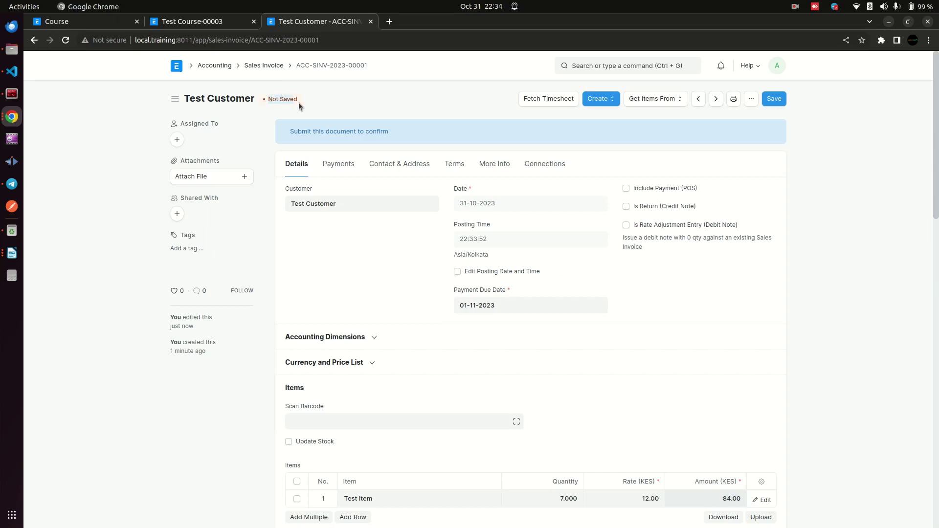
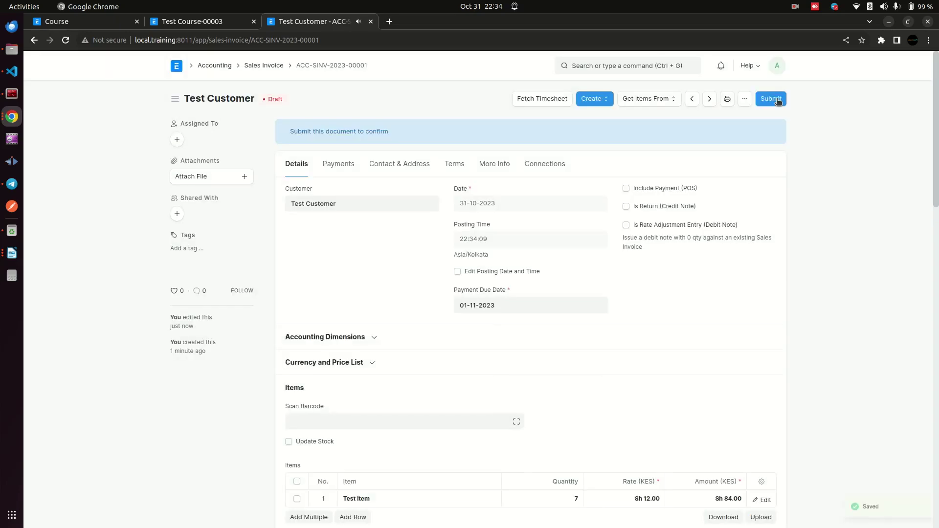
Examine the change history in the sales invoice's activity timeline
{"action": "scroll", "coordinate": [904, 256], "scroll_direction": "down", "scroll_amount": 6}
{"action": "scroll", "coordinate": [903, 251], "scroll_direction": "down", "scroll_amount": 15}
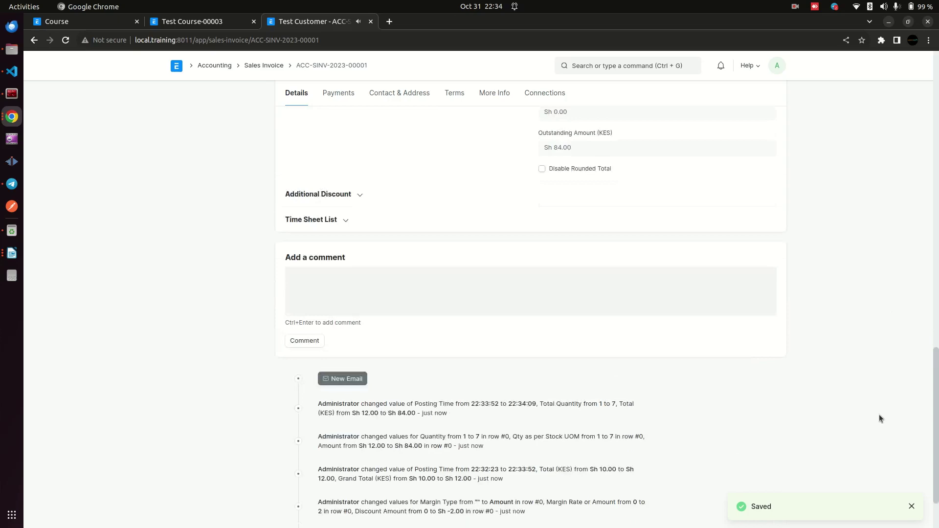
{"action": "left_click_drag", "start_coordinate": [538, 492], "coordinate": [300, 346]}
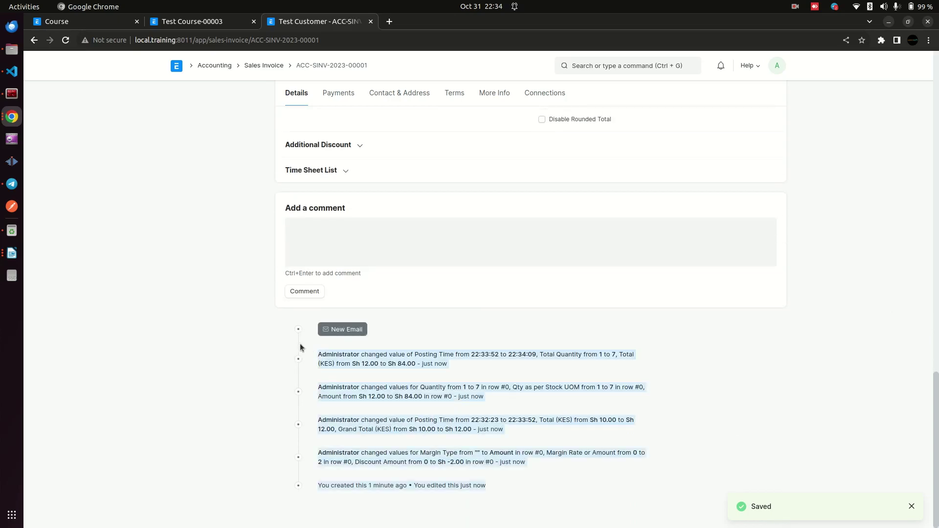
Review the logged posting time, quantity, rate and amount changes on the draft invoice
{"action": "left_click", "coordinate": [896, 380]}
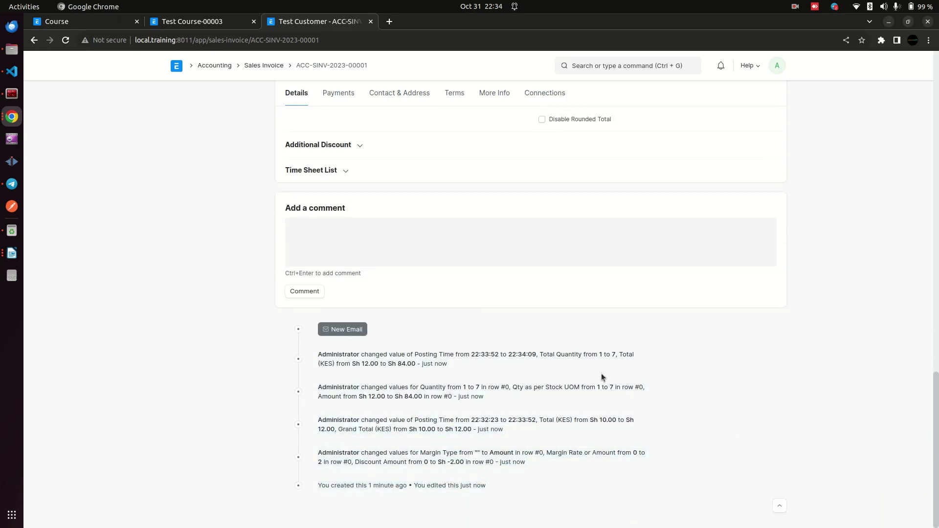
{"action": "left_click_drag", "start_coordinate": [511, 495], "coordinate": [316, 357]}
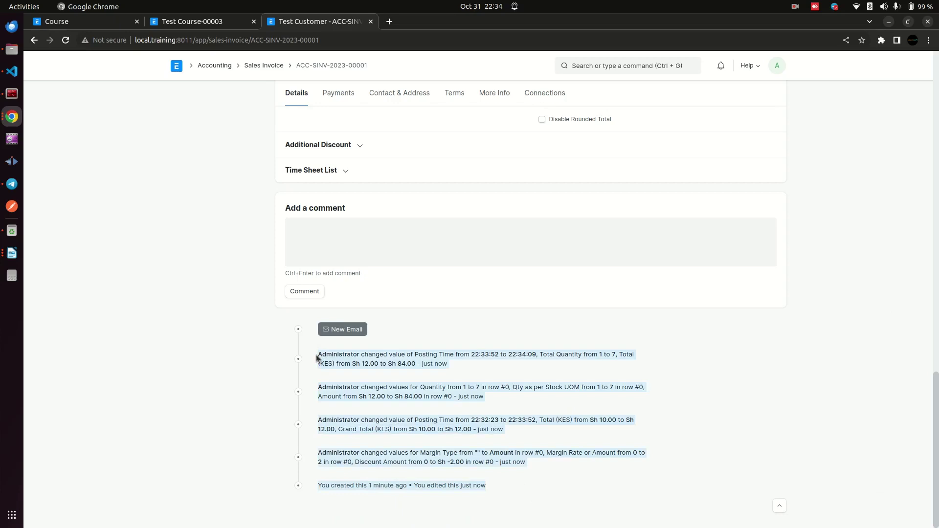
{"action": "left_click", "coordinate": [847, 289]}
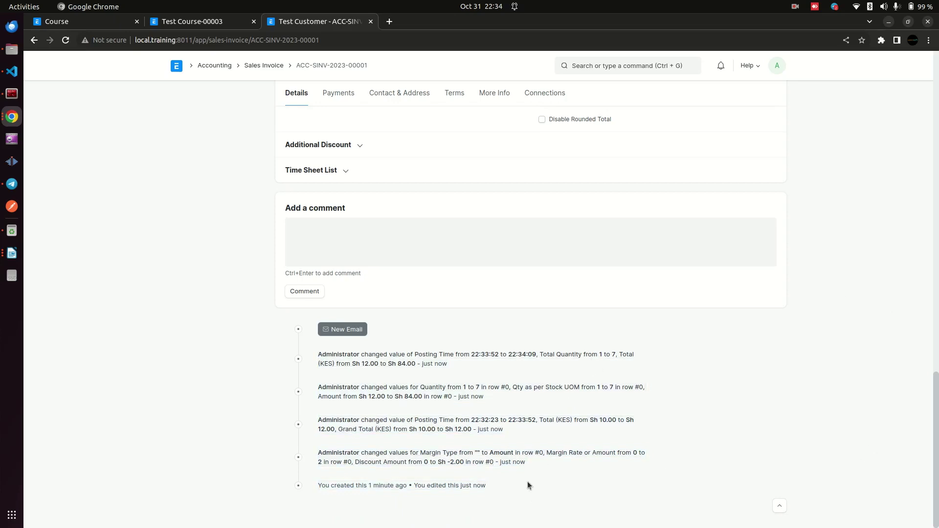
{"action": "left_click_drag", "start_coordinate": [527, 481], "coordinate": [318, 356]}
{"action": "left_click", "coordinate": [895, 416]}
Permanently submit the draft Test Customer sales invoice
{"action": "key", "text": "Home"}
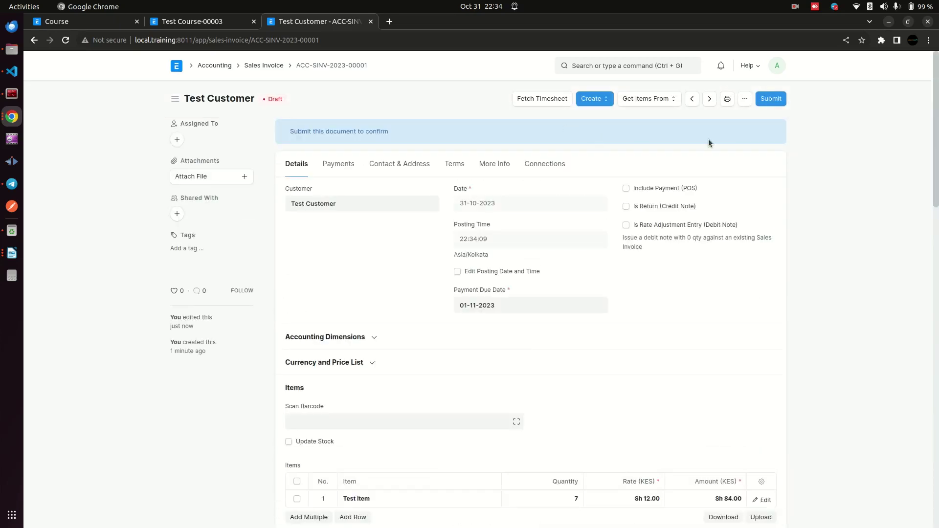
{"action": "left_click", "coordinate": [772, 99]}
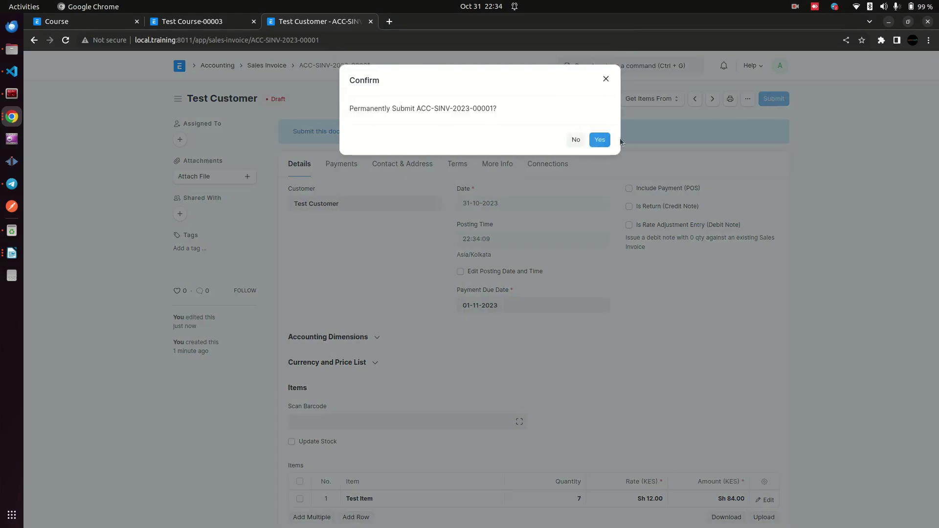
{"action": "left_click", "coordinate": [599, 140]}
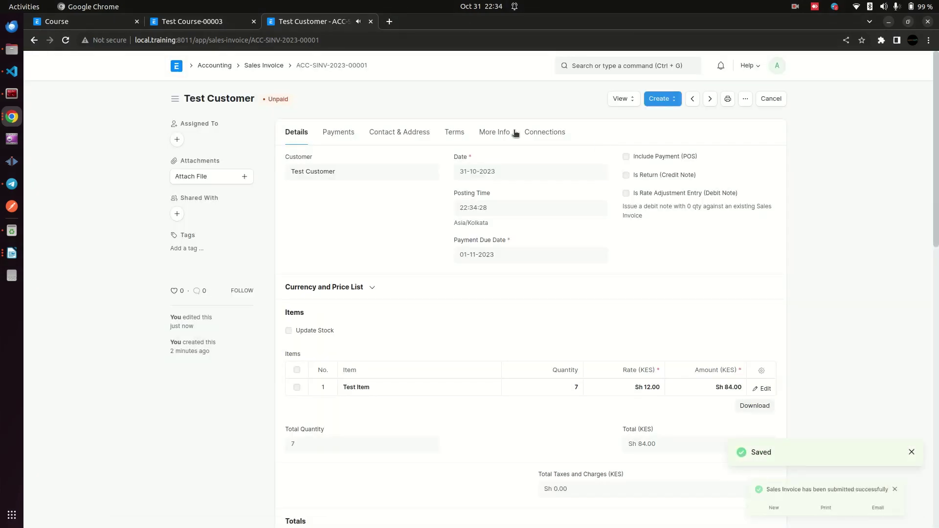
Open the Test Item row of the submitted invoice, check whether its quantity is editable, and close the row
{"action": "scroll", "coordinate": [511, 274], "scroll_direction": "down", "scroll_amount": 1}
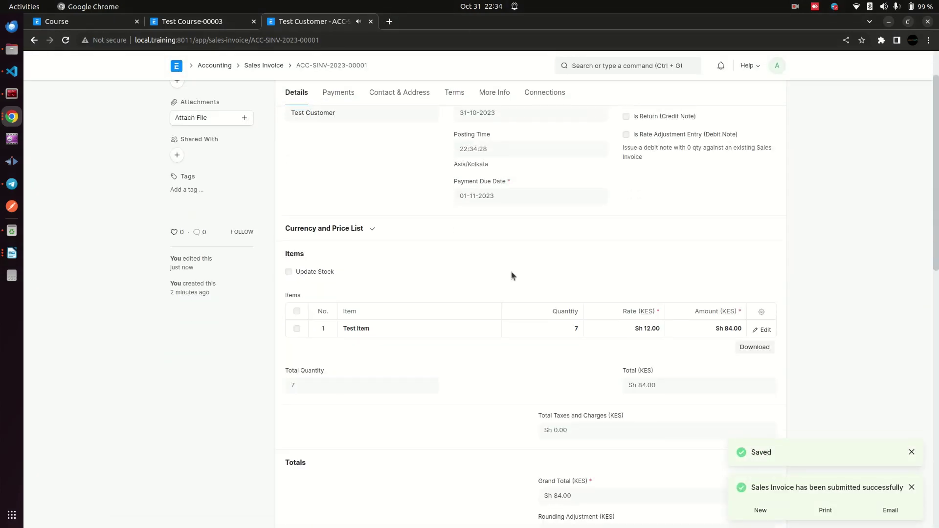
{"action": "left_click", "coordinate": [562, 330]}
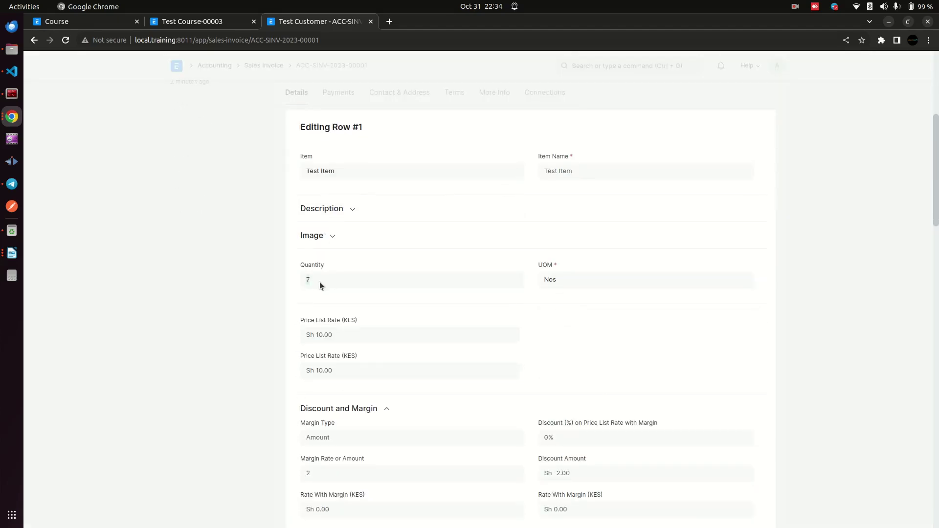
{"action": "left_click", "coordinate": [243, 257]}
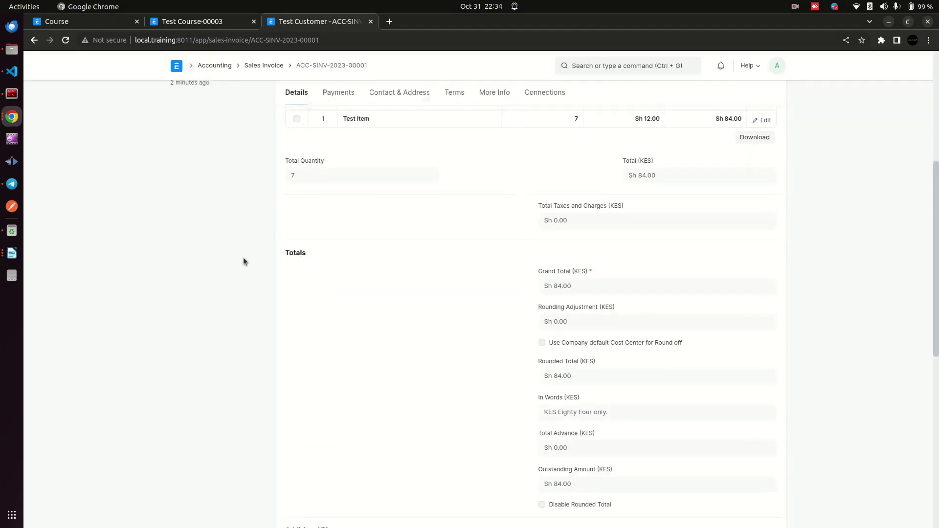
Examine the submitted invoice's document status and look through its totals and comment section
{"action": "scroll", "coordinate": [503, 256], "scroll_direction": "up", "scroll_amount": 5}
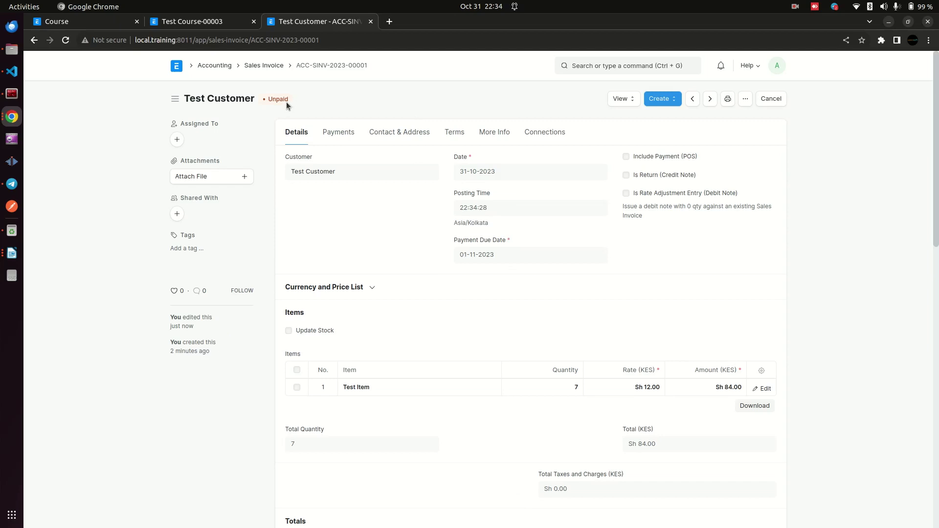
{"action": "left_click_drag", "start_coordinate": [297, 101], "coordinate": [268, 99]}
{"action": "left_click", "coordinate": [319, 100]}
{"action": "left_click_drag", "start_coordinate": [293, 101], "coordinate": [270, 97]}
{"action": "left_click", "coordinate": [341, 103]}
{"action": "left_click", "coordinate": [319, 95]}
{"action": "double_click", "coordinate": [276, 96]}
{"action": "left_click_drag", "start_coordinate": [269, 102], "coordinate": [289, 104]}
{"action": "left_click", "coordinate": [327, 103]}
{"action": "scroll", "coordinate": [451, 176], "scroll_direction": "down", "scroll_amount": 5}
{"action": "scroll", "coordinate": [461, 174], "scroll_direction": "down", "scroll_amount": 5}
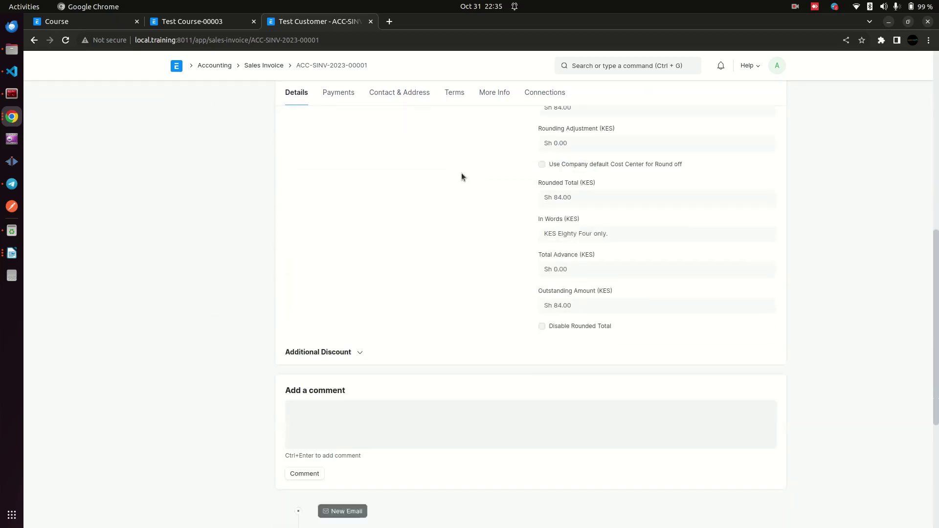
Cancel the submitted Test Customer sales invoice
{"action": "scroll", "coordinate": [480, 165], "scroll_direction": "up", "scroll_amount": 10}
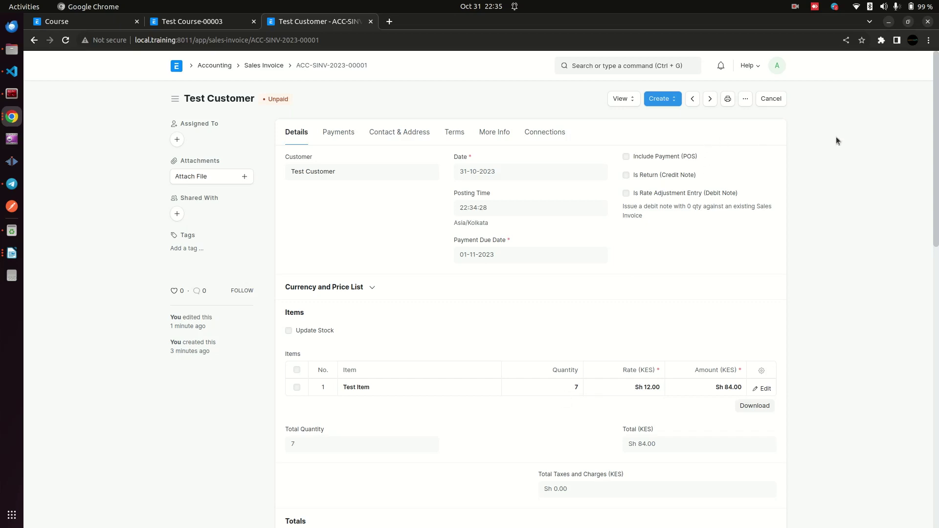
{"action": "left_click", "coordinate": [772, 98]}
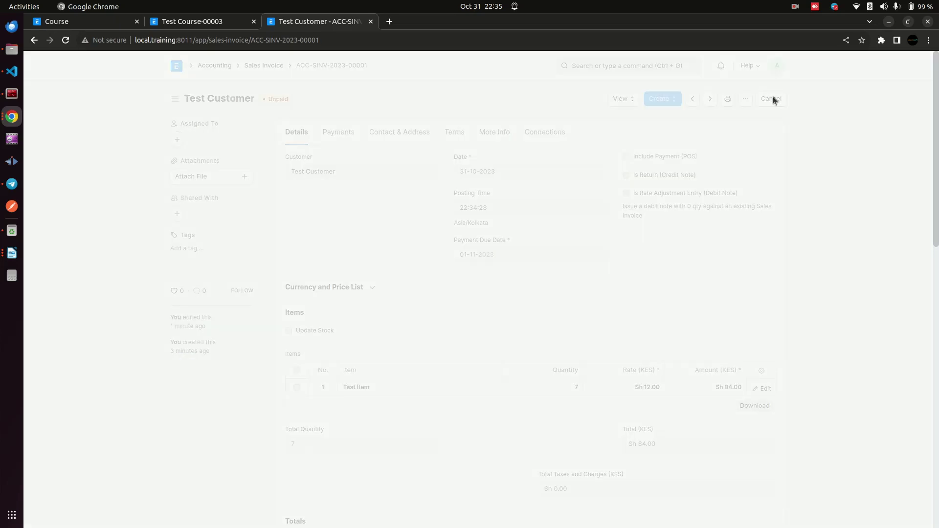
{"action": "left_click", "coordinate": [589, 134]}
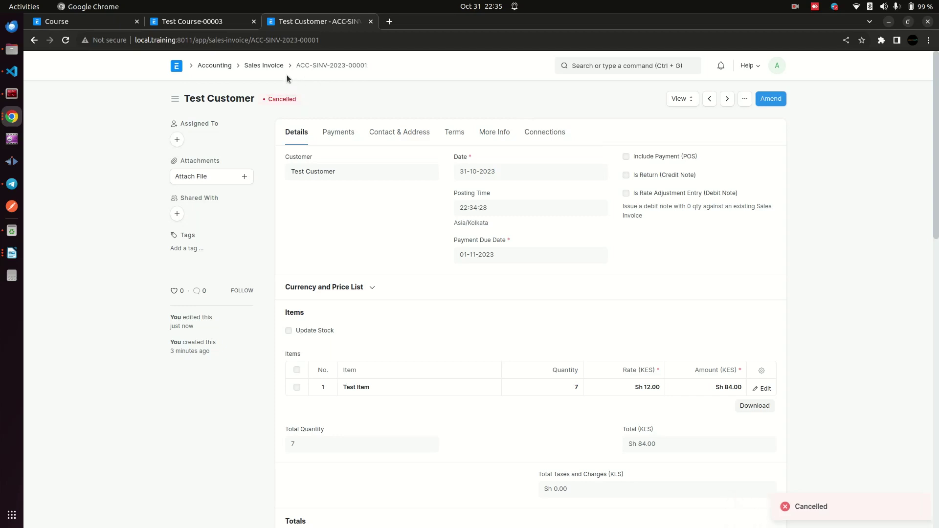
Check the cancelled invoice's status in the Sales Invoice list, then reopen it and inspect its Test Item row
{"action": "left_click", "coordinate": [272, 65]}
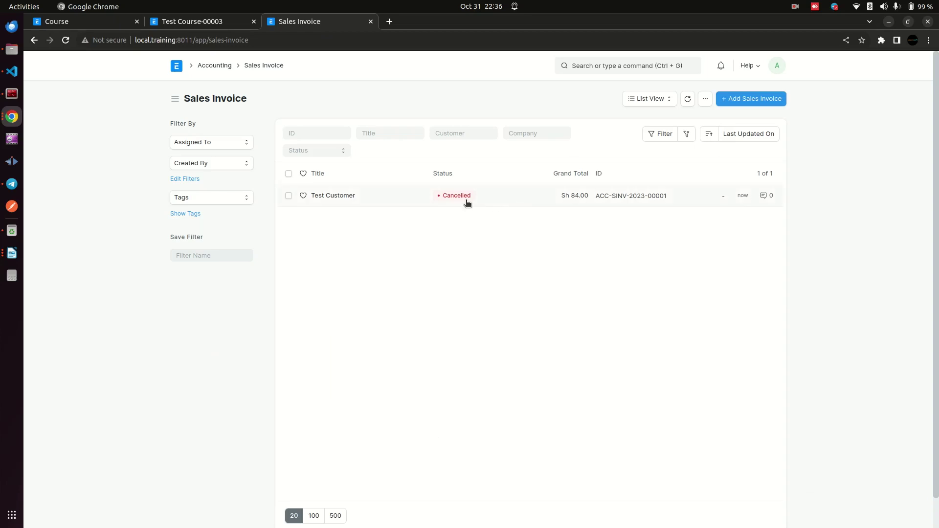
{"action": "left_click", "coordinate": [334, 195]}
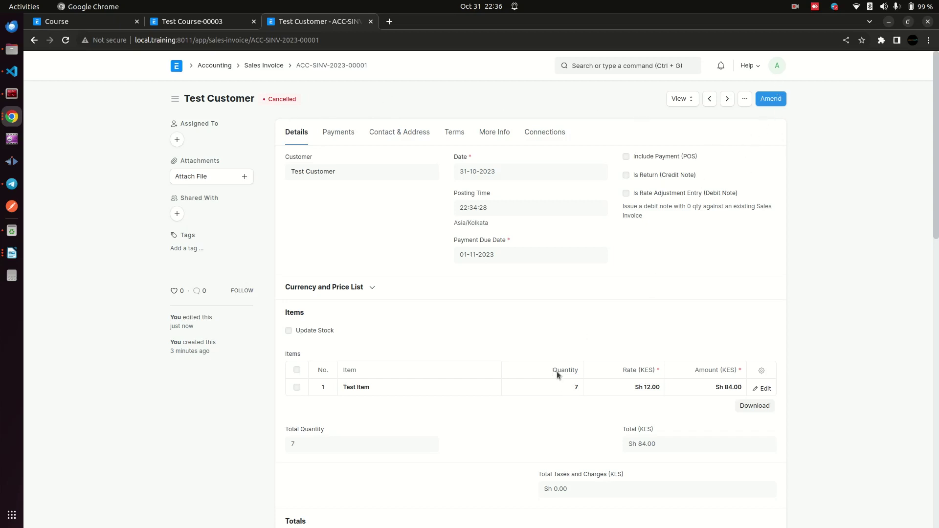
{"action": "left_click", "coordinate": [537, 391]}
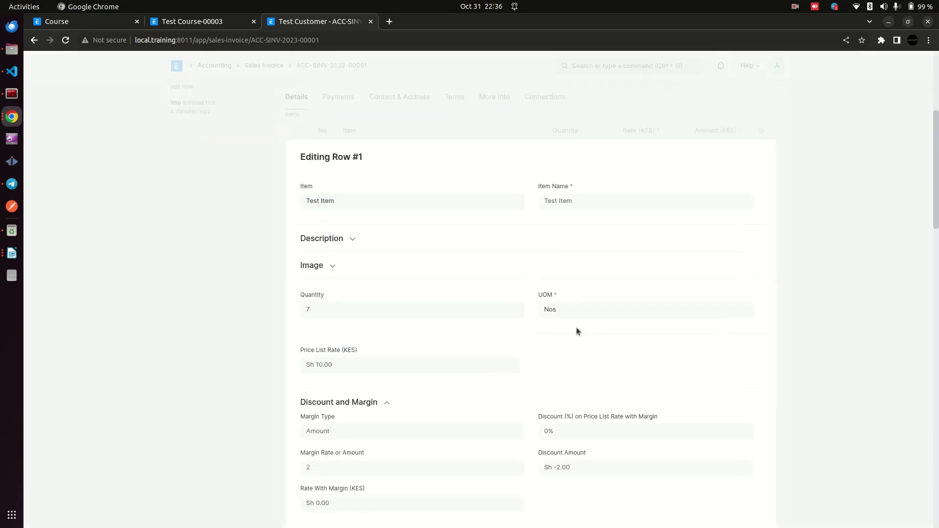
{"action": "left_click", "coordinate": [164, 254]}
Amend the cancelled invoice and set the Test Item quantity to 9 in the new copy
{"action": "scroll", "coordinate": [755, 142], "scroll_direction": "up", "scroll_amount": 5}
{"action": "left_click", "coordinate": [772, 93]}
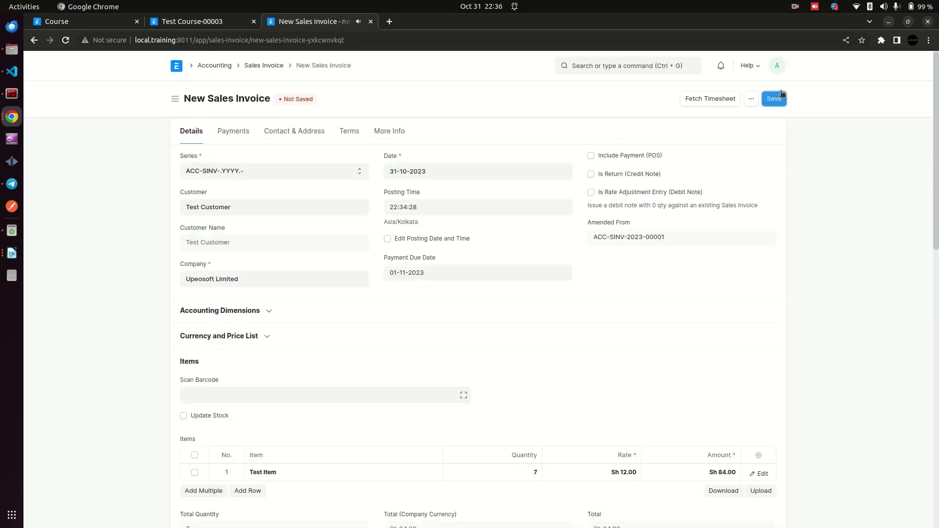
{"action": "scroll", "coordinate": [377, 263], "scroll_direction": "down", "scroll_amount": 3}
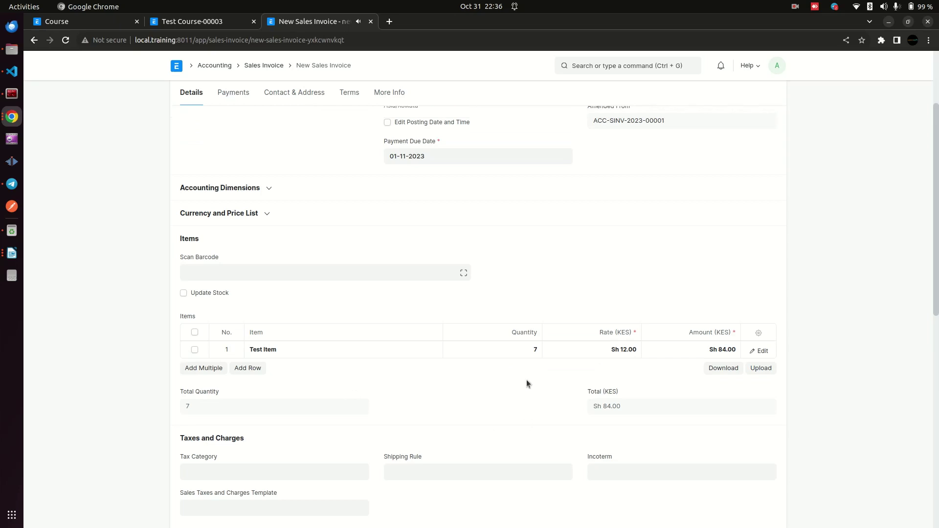
{"action": "left_click", "coordinate": [519, 345]}
{"action": "key", "text": "ctrl+a"}
{"action": "key", "text": "BackSpace"}
{"action": "type", "text": "9"}
{"action": "left_click", "coordinate": [829, 242]}
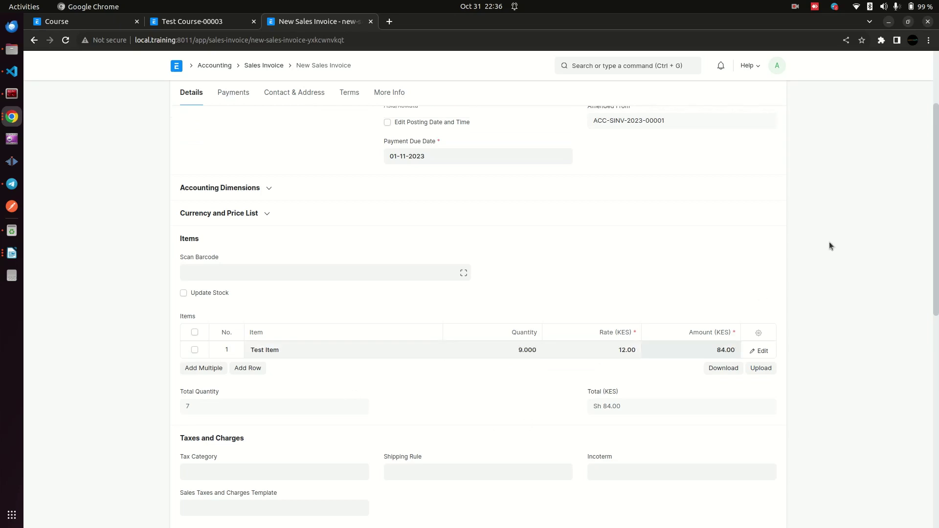
Save the amended sales invoice and check its document status
{"action": "scroll", "coordinate": [829, 242], "scroll_direction": "up", "scroll_amount": 3}
{"action": "left_click", "coordinate": [780, 101]}
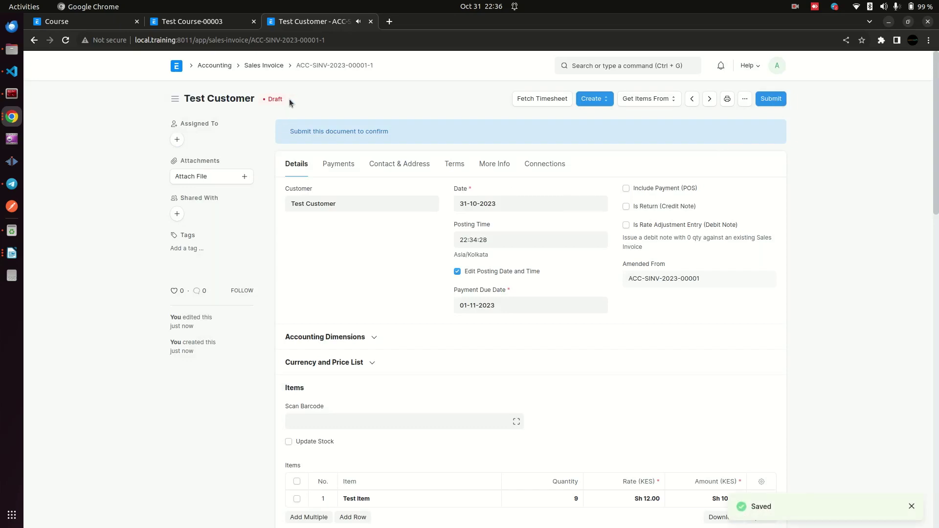
{"action": "left_click_drag", "start_coordinate": [289, 99], "coordinate": [269, 100]}
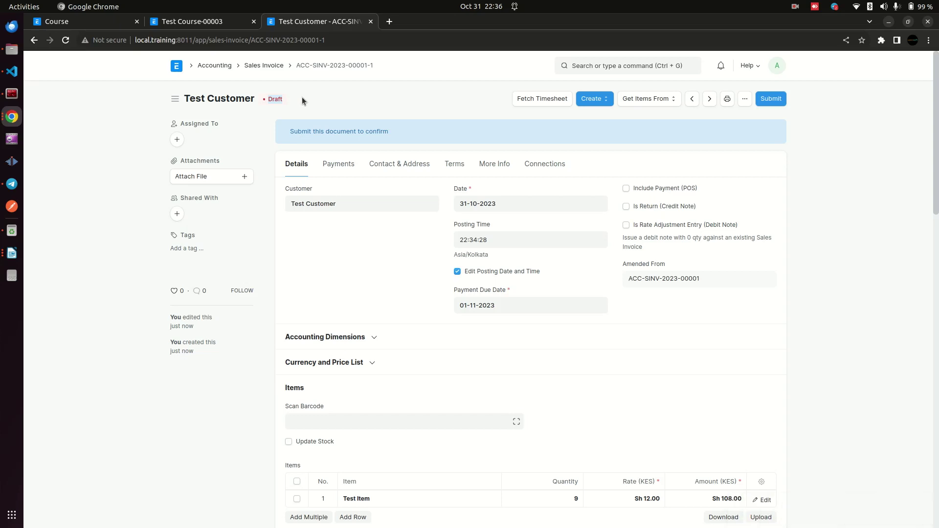
Compare the original and amended invoices in the Sales Invoice list, and check which actions the cancelled original offers
{"action": "left_click", "coordinate": [260, 66]}
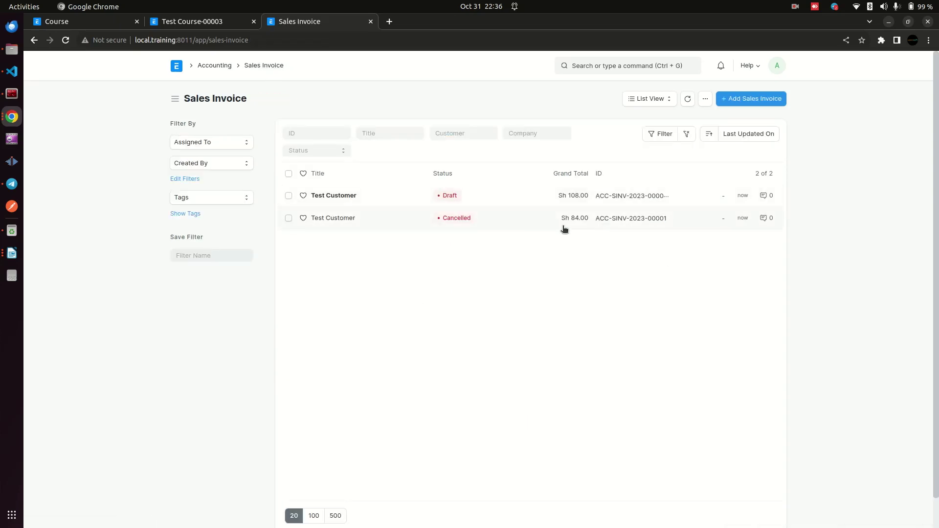
{"action": "left_click", "coordinate": [326, 217]}
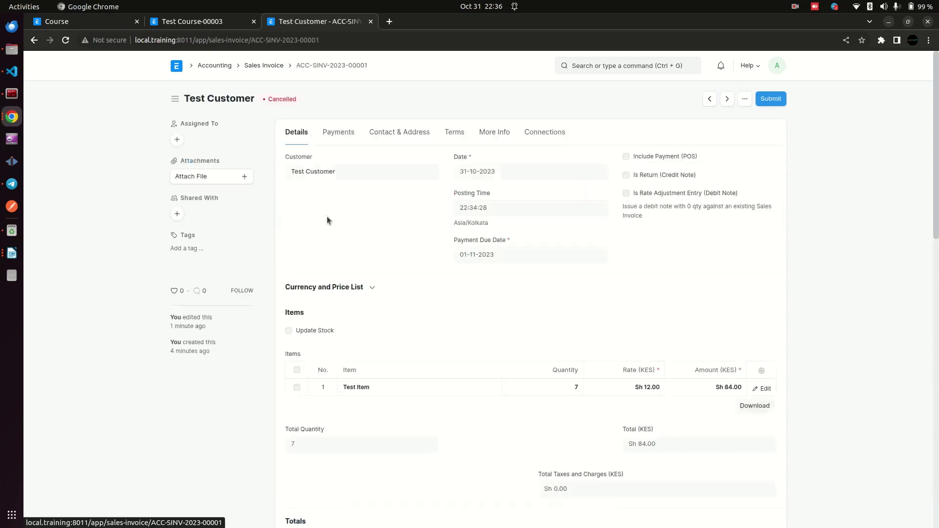
{"action": "left_click", "coordinate": [258, 65]}
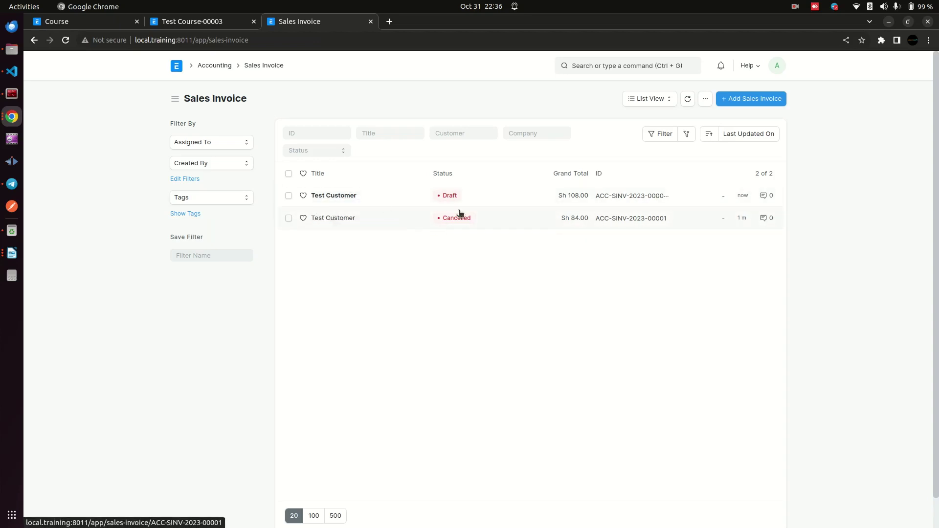
{"action": "left_click", "coordinate": [339, 219]}
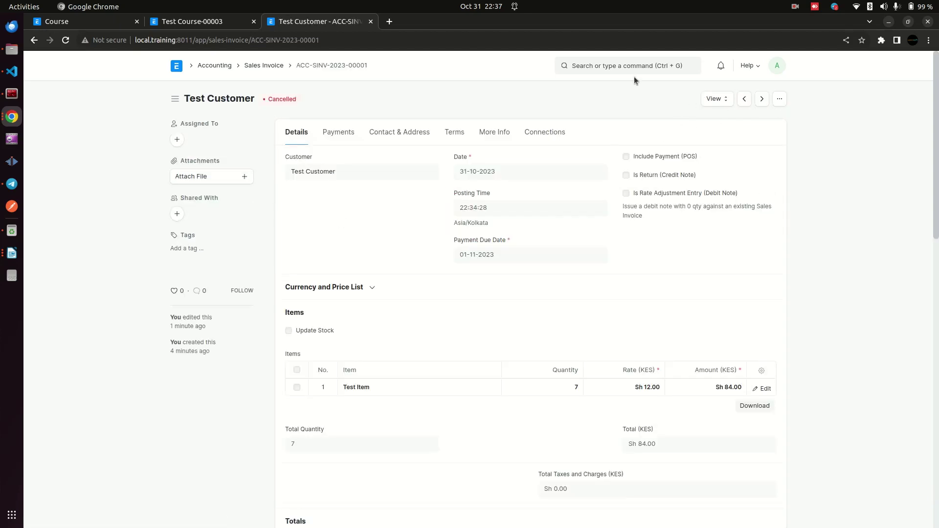
{"action": "left_click_drag", "start_coordinate": [634, 76], "coordinate": [765, 110]}
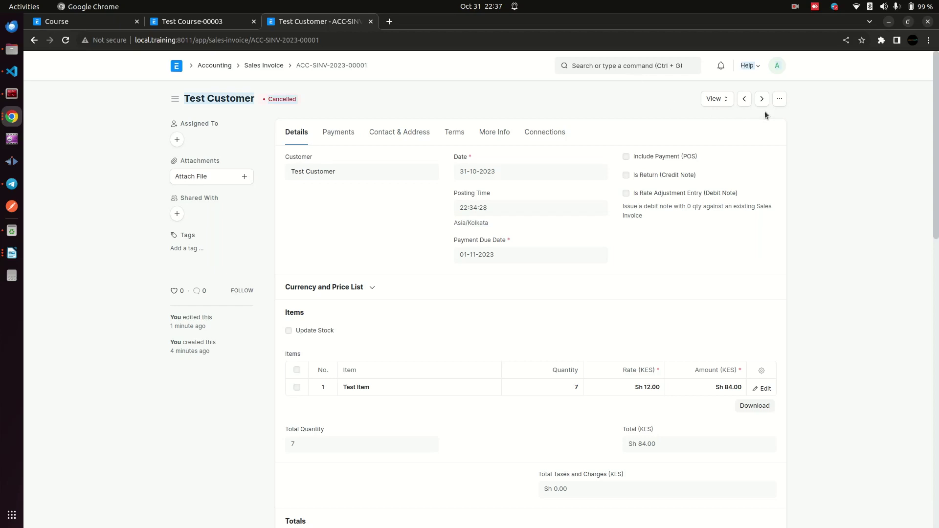
{"action": "left_click", "coordinate": [667, 97]}
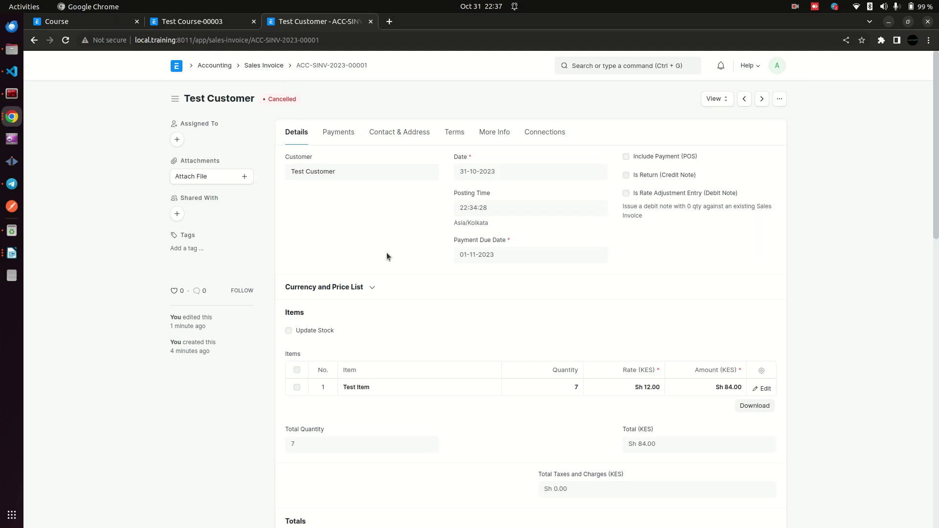
Examine the submission, cancellation and value changes in the cancelled invoice's activity timeline
{"action": "scroll", "coordinate": [478, 293], "scroll_direction": "down", "scroll_amount": 15}
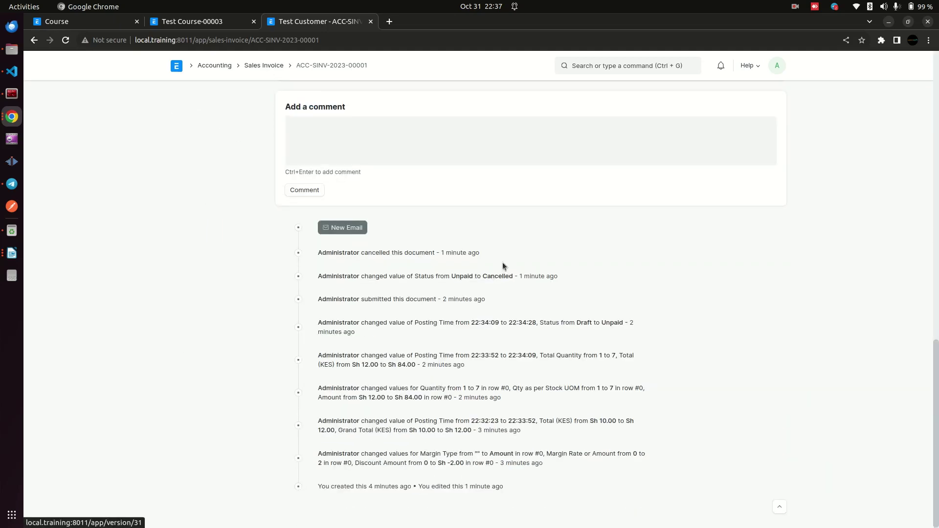
{"action": "scroll", "coordinate": [503, 266], "scroll_direction": "up", "scroll_amount": 5}
{"action": "scroll", "coordinate": [503, 266], "scroll_direction": "down", "scroll_amount": 5}
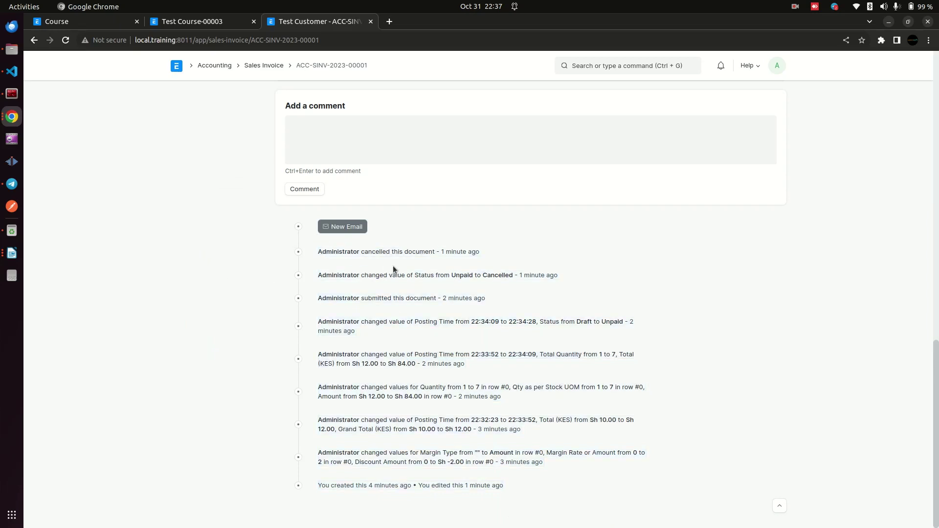
{"action": "scroll", "coordinate": [506, 257], "scroll_direction": "up", "scroll_amount": 7}
{"action": "scroll", "coordinate": [472, 275], "scroll_direction": "down", "scroll_amount": 5}
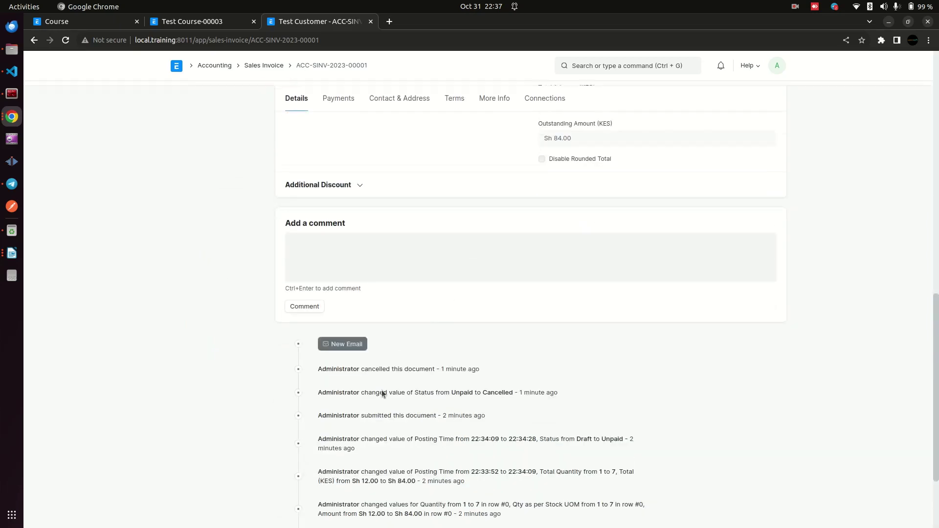
{"action": "scroll", "coordinate": [491, 287], "scroll_direction": "up", "scroll_amount": 10}
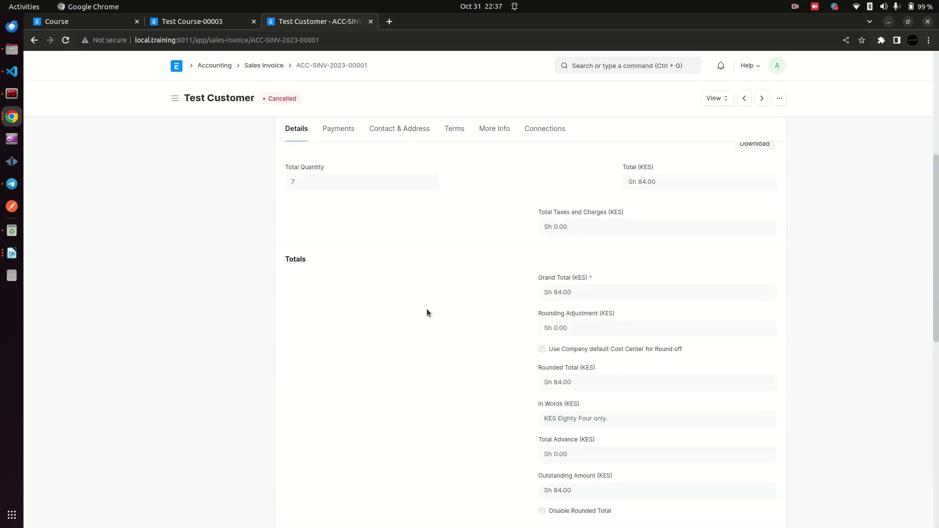
Reopen the cancelled Test Customer invoice from the Sales Invoice list and copy its document ID to the clipboard
{"action": "left_click", "coordinate": [257, 66]}
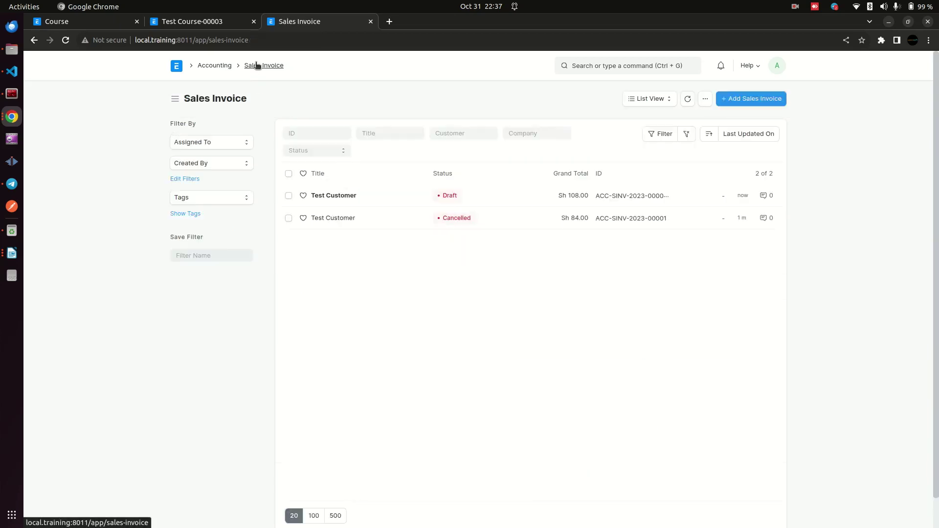
{"action": "left_click", "coordinate": [331, 221]}
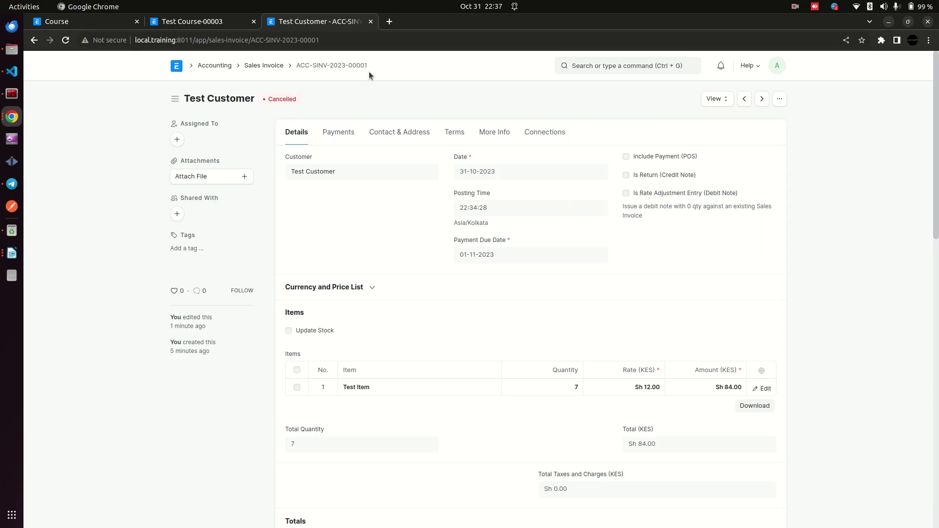
{"action": "left_click", "coordinate": [304, 66]}
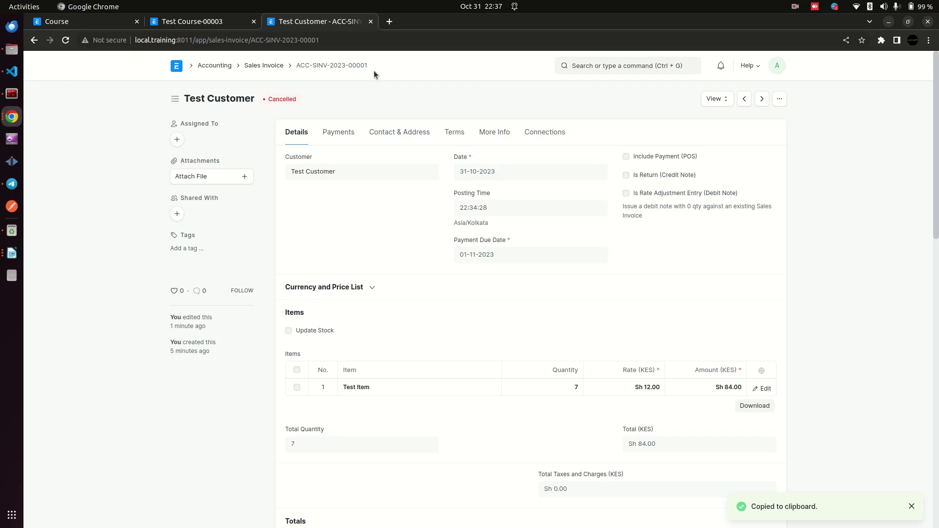
Open the amended draft invoice for Test Customer from the Sales Invoice list and submit it permanently
{"action": "left_click", "coordinate": [268, 66]}
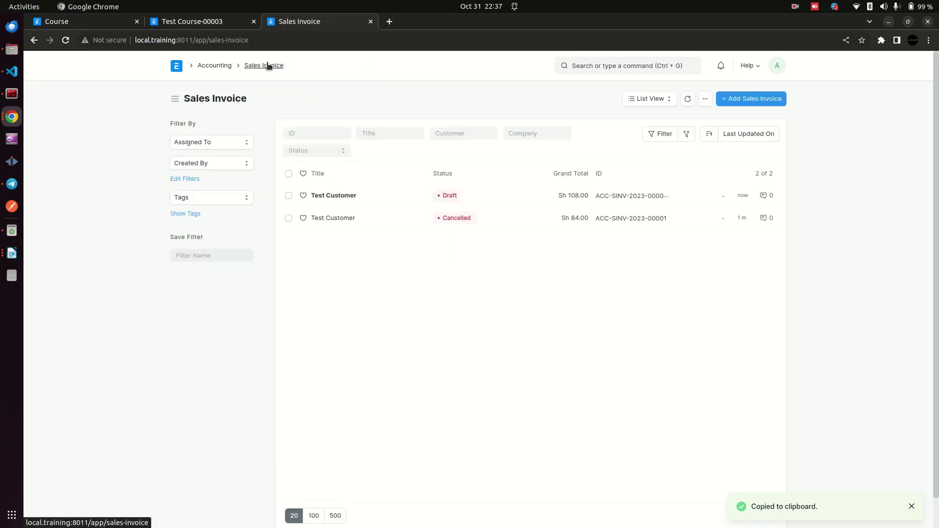
{"action": "left_click", "coordinate": [335, 195]}
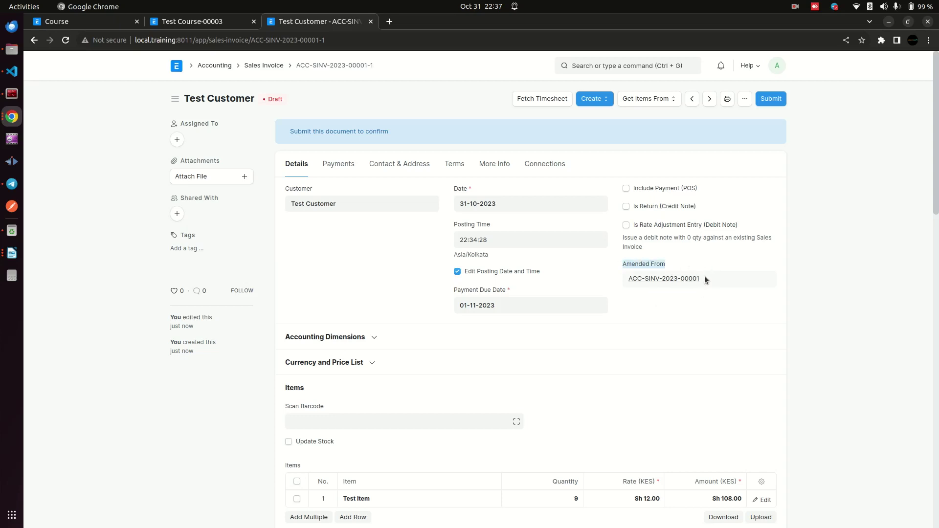
{"action": "left_click", "coordinate": [771, 99]}
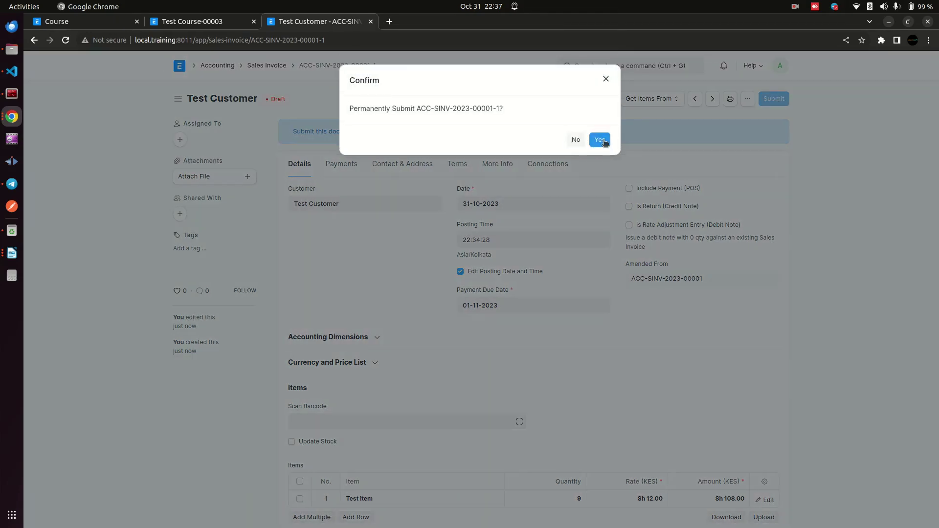
{"action": "left_click", "coordinate": [601, 140]}
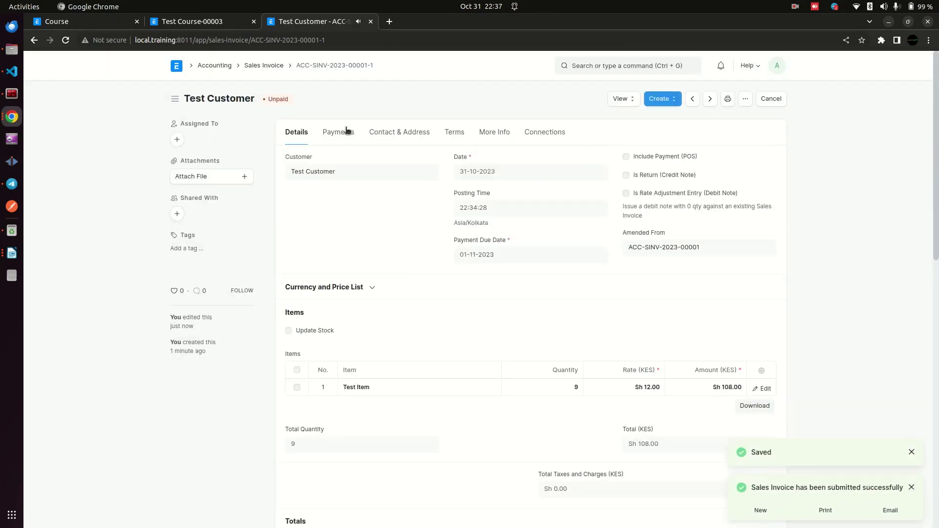
Check the submitted amendment's status in the Sales Invoice list and review its items, totals and Amended From reference
{"action": "scroll", "coordinate": [574, 333], "scroll_direction": "down", "scroll_amount": 3}
{"action": "scroll", "coordinate": [497, 281], "scroll_direction": "up", "scroll_amount": 5}
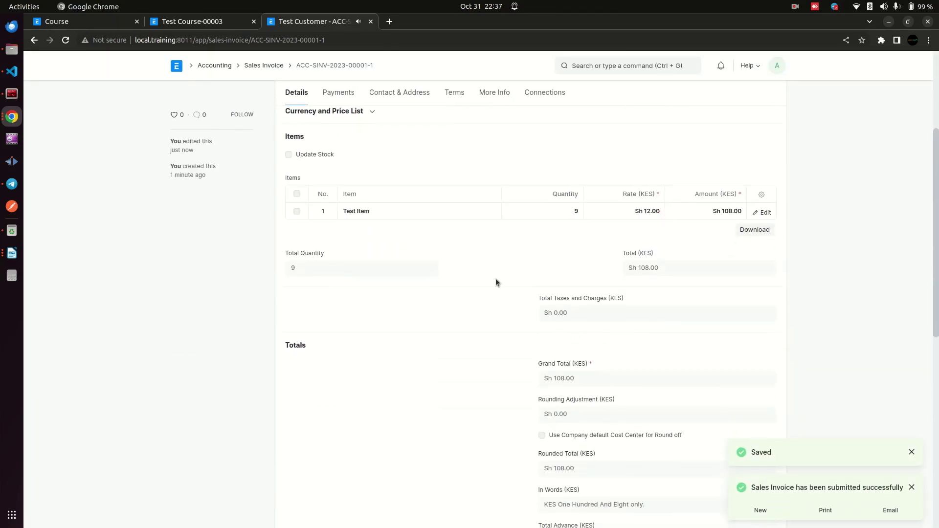
{"action": "left_click", "coordinate": [264, 66]}
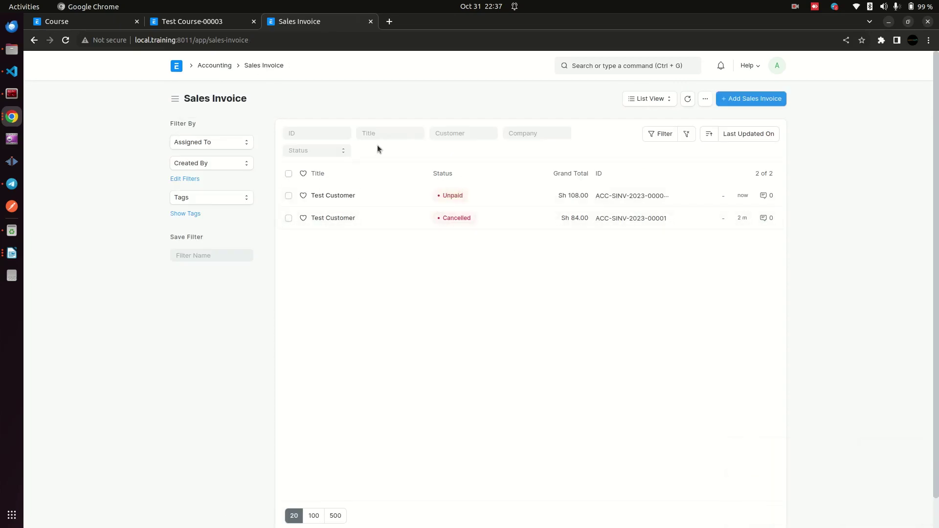
{"action": "left_click", "coordinate": [338, 195]}
{"action": "scroll", "coordinate": [465, 247], "scroll_direction": "down", "scroll_amount": 6}
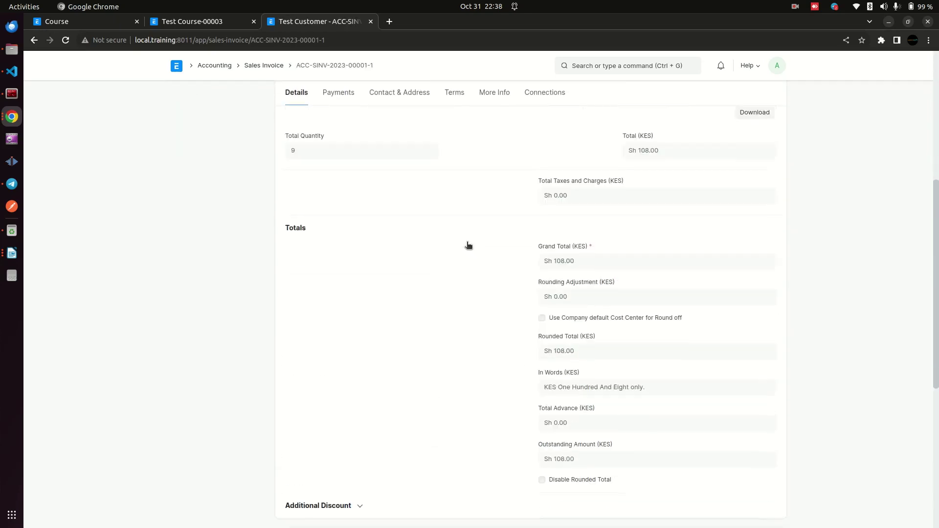
{"action": "scroll", "coordinate": [470, 240], "scroll_direction": "down", "scroll_amount": 3}
{"action": "scroll", "coordinate": [477, 226], "scroll_direction": "up", "scroll_amount": 10}
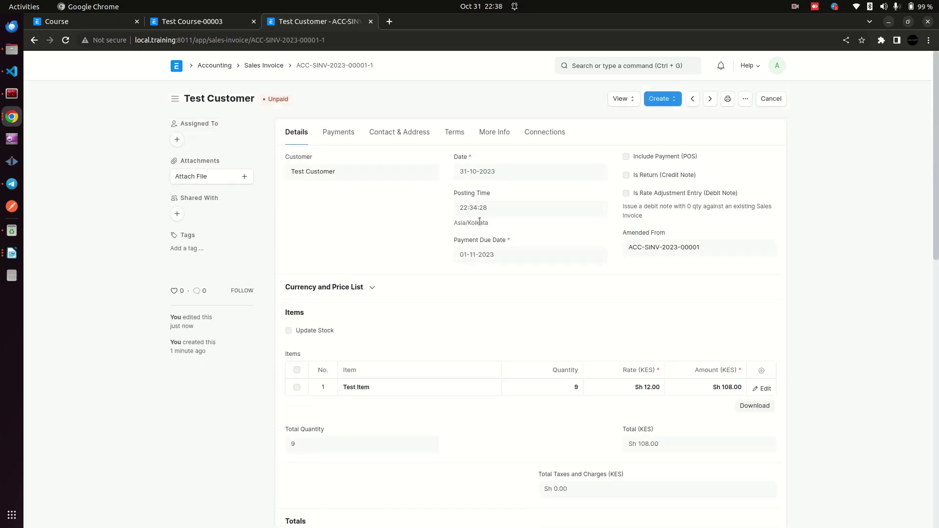
{"action": "scroll", "coordinate": [480, 221], "scroll_direction": "down", "scroll_amount": 2}
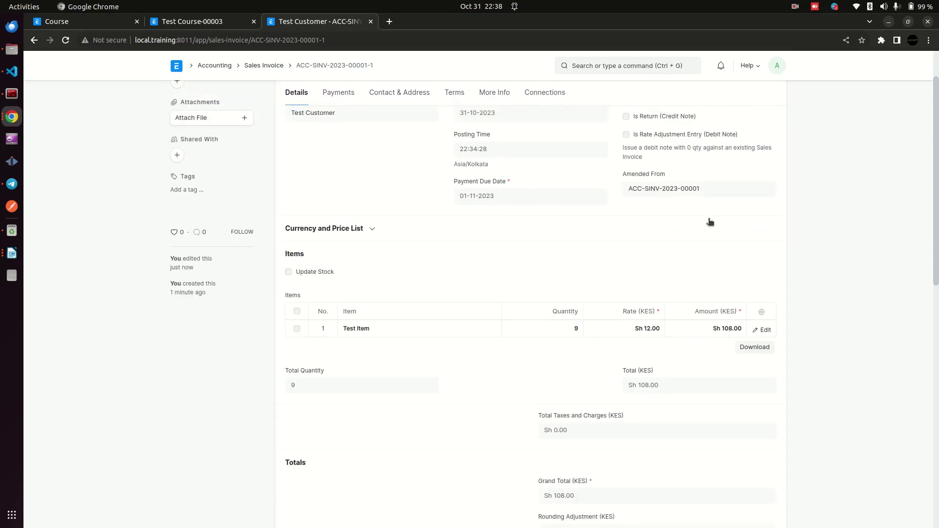
{"action": "scroll", "coordinate": [709, 220], "scroll_direction": "up", "scroll_amount": 2}
Cancel the submitted amendment and save a new amended draft invoice based on it
{"action": "left_click", "coordinate": [771, 99]}
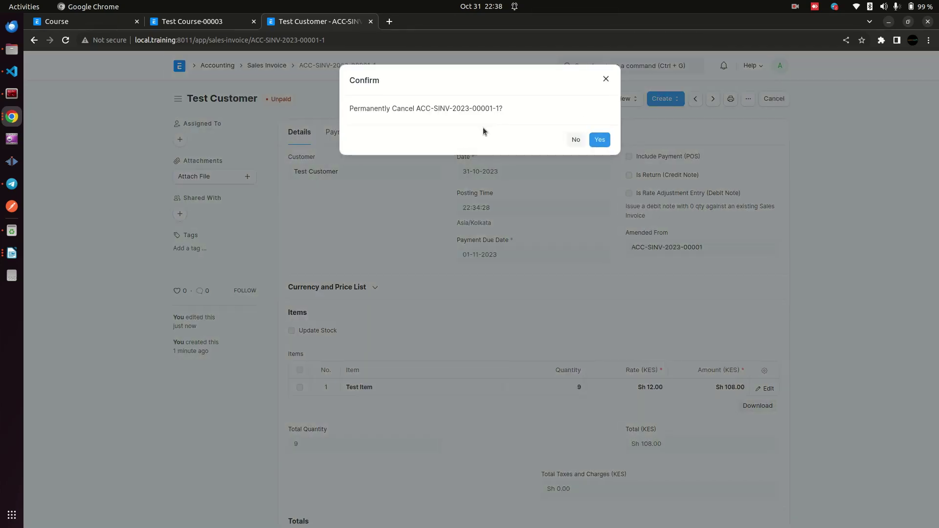
{"action": "left_click", "coordinate": [609, 141]}
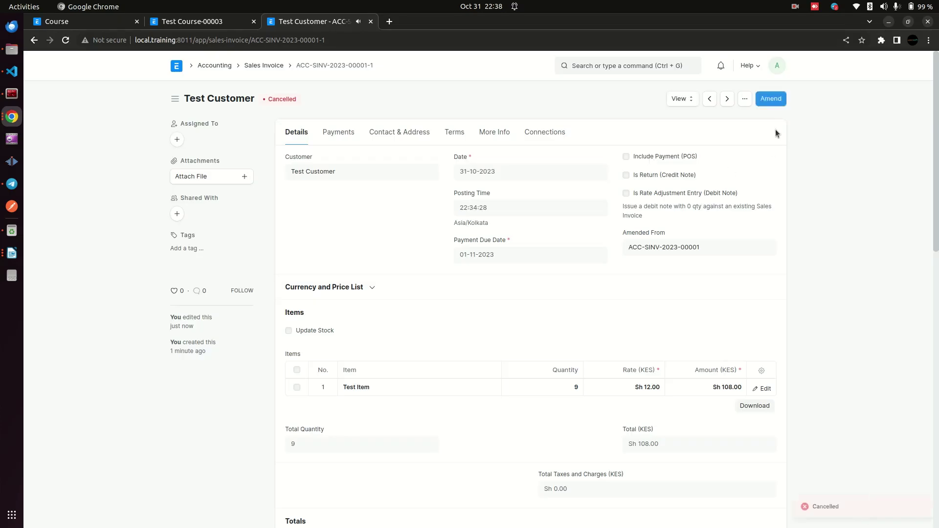
{"action": "left_click", "coordinate": [771, 98]}
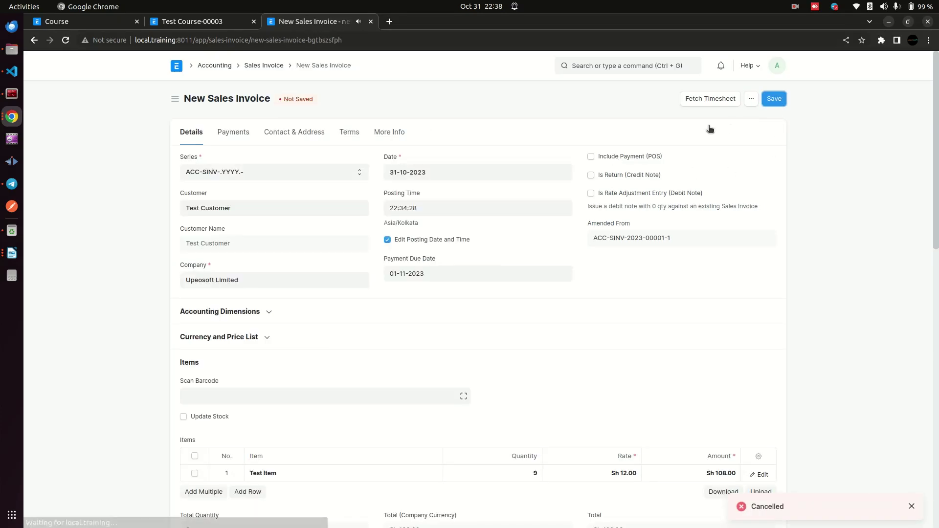
{"action": "left_click", "coordinate": [771, 99]}
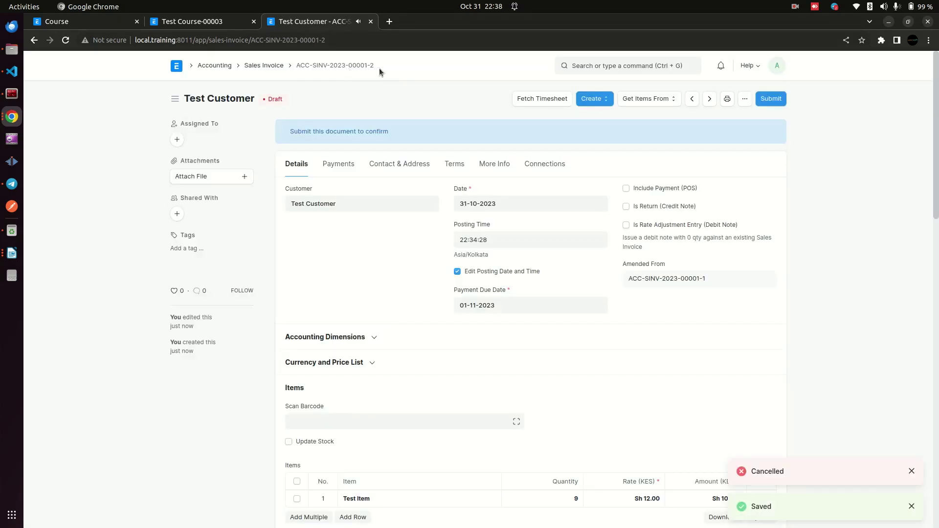
Check which actions the two cancelled Test Customer invoices offer by opening each from the Sales Invoice list
{"action": "left_click", "coordinate": [264, 65]}
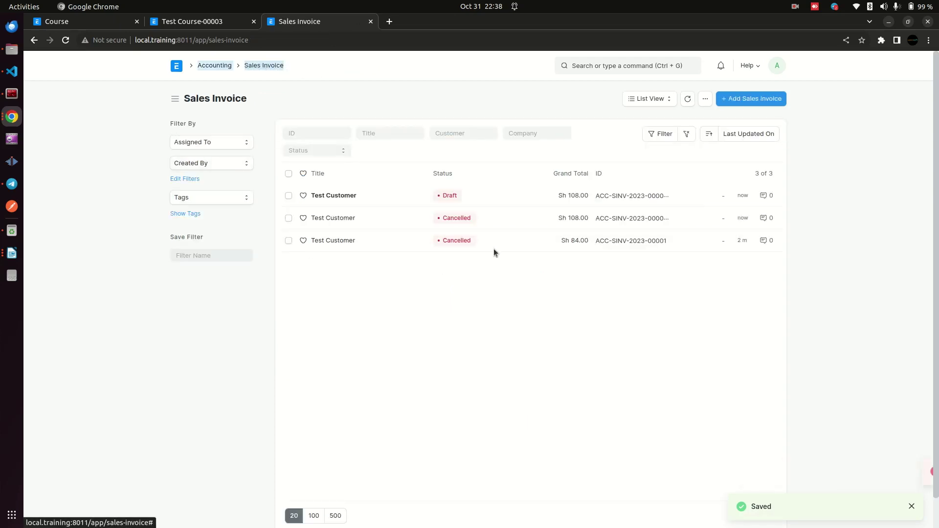
{"action": "left_click", "coordinate": [330, 219]}
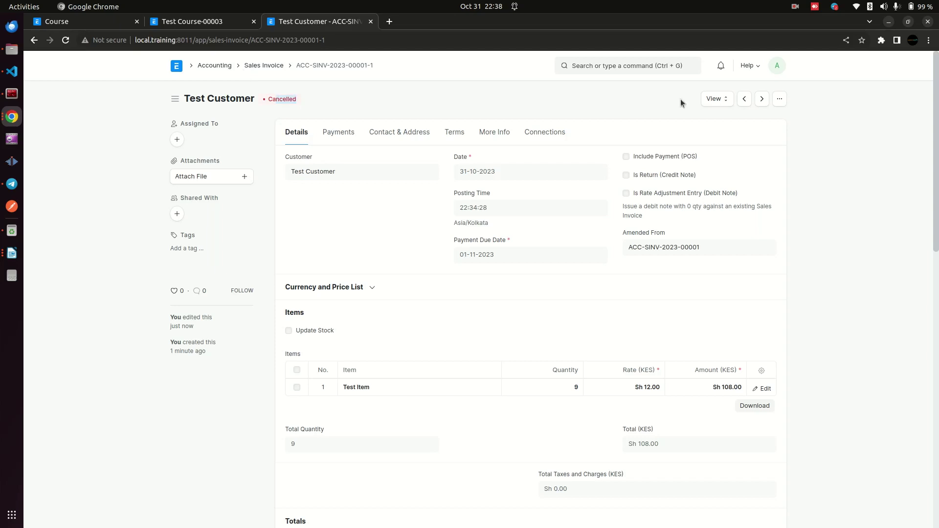
{"action": "left_click", "coordinate": [258, 65]}
{"action": "left_click", "coordinate": [326, 240]}
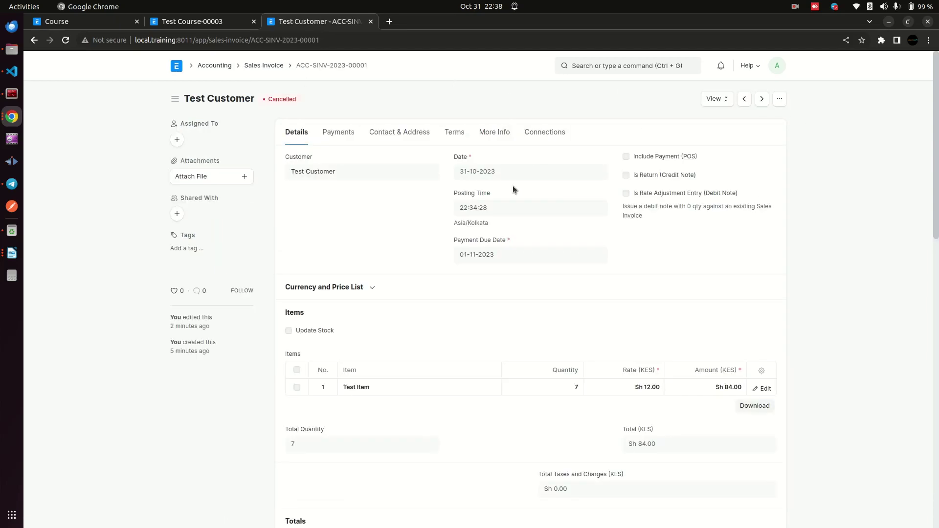
Open the latest draft invoice from the Sales Invoice list and set the Test Item rate to 11
{"action": "left_click", "coordinate": [266, 65]}
{"action": "left_click", "coordinate": [343, 196]}
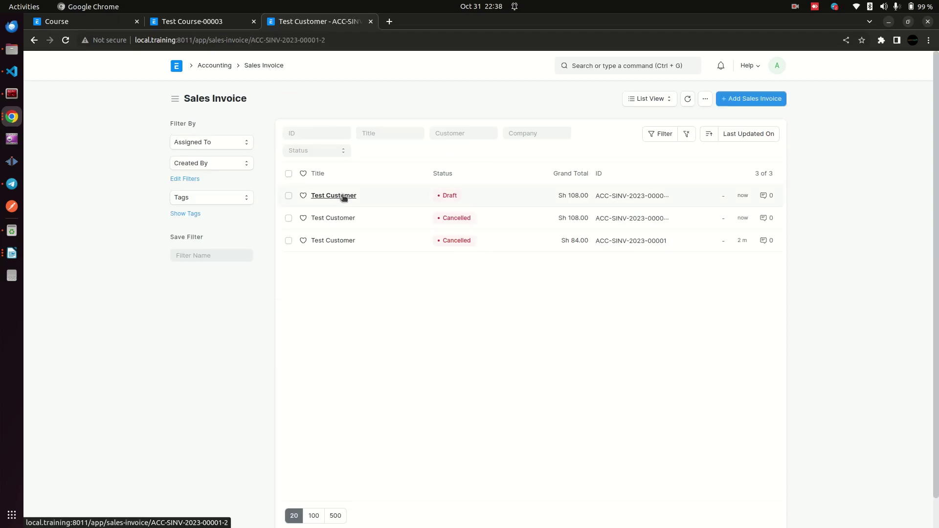
{"action": "scroll", "coordinate": [503, 345], "scroll_direction": "down", "scroll_amount": 6}
{"action": "left_click", "coordinate": [656, 203]}
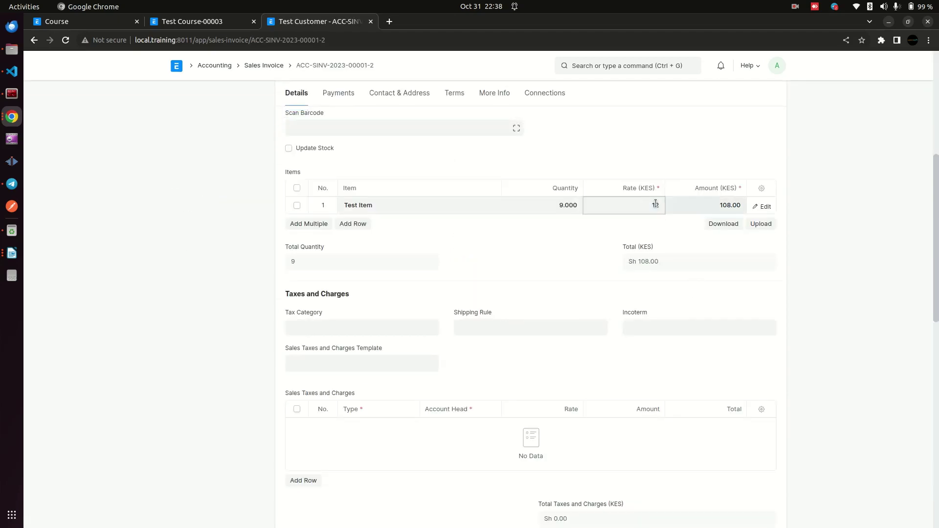
{"action": "key", "text": "BackSpace"}
{"action": "type", "text": "1"}
{"action": "scroll", "coordinate": [834, 191], "scroll_direction": "up", "scroll_amount": 6}
Save the latest draft invoice with its edited item rate and submit it permanently
{"action": "left_click", "coordinate": [782, 101]}
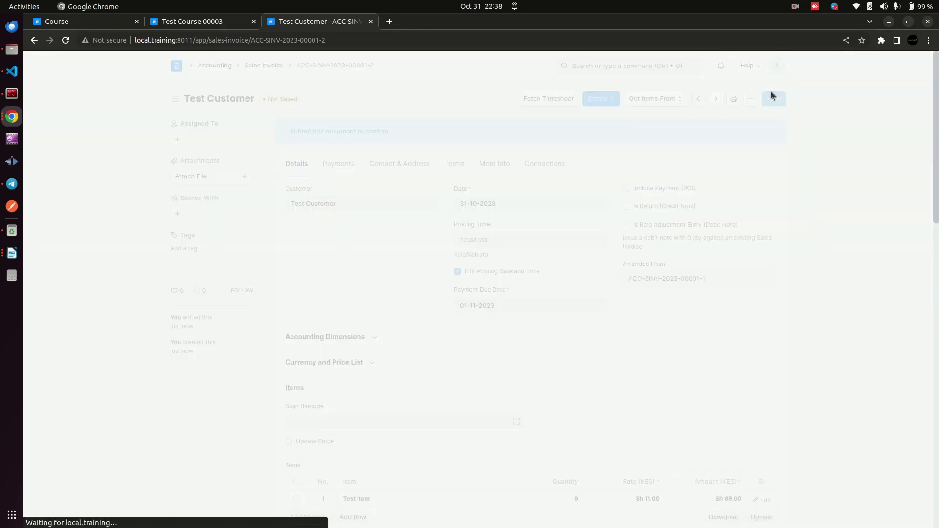
{"action": "left_click", "coordinate": [773, 99]}
{"action": "left_click", "coordinate": [597, 139]}
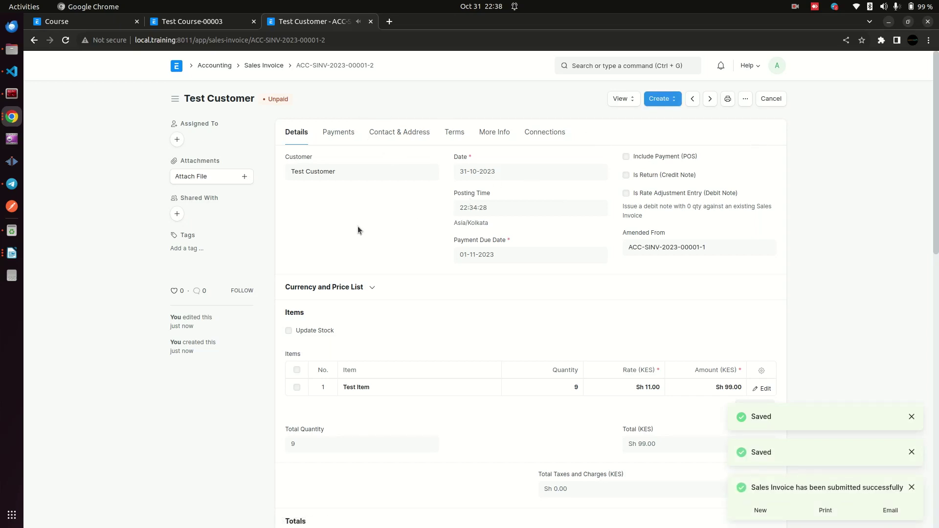
Revisit the Test Course record for comparison and return to the settings of the Course DocType
{"action": "left_click", "coordinate": [195, 22]}
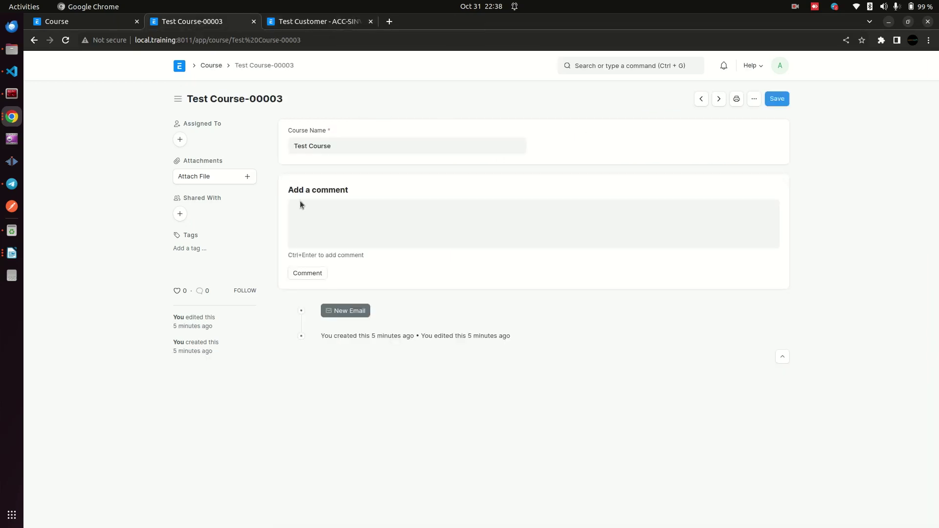
{"action": "left_click", "coordinate": [113, 22]}
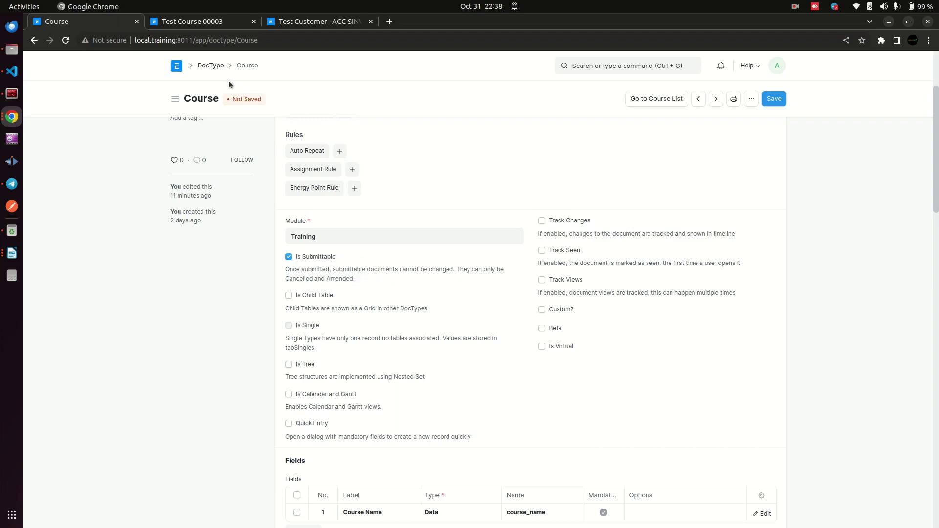
{"action": "scroll", "coordinate": [245, 300], "scroll_direction": "up", "scroll_amount": 3}
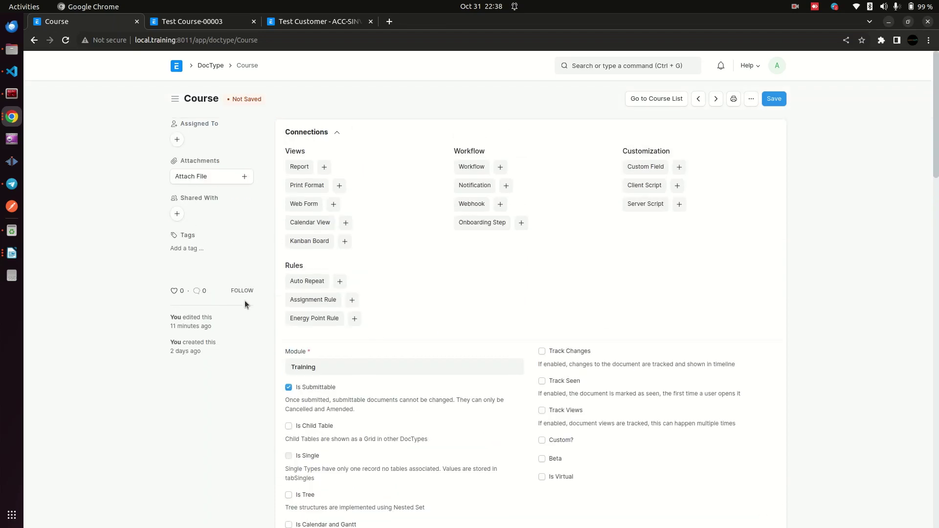